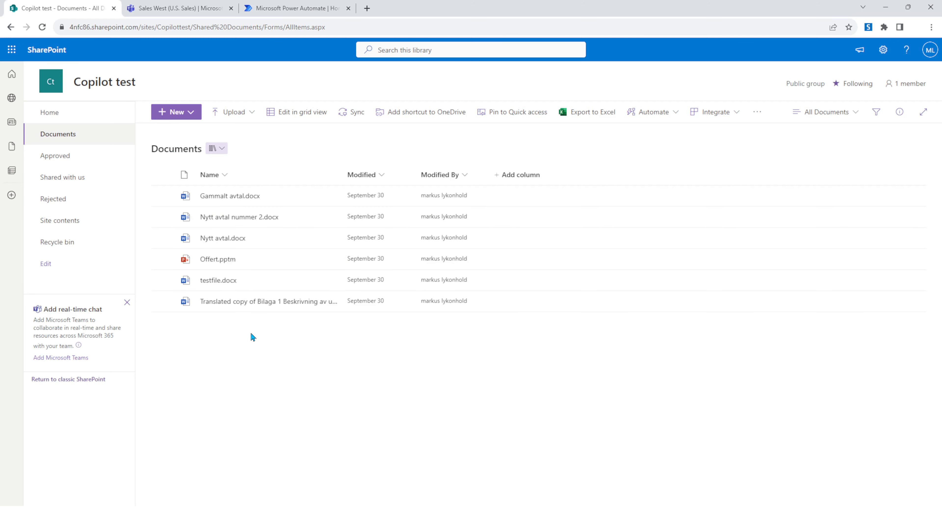
- Look over the Sales West Teams channel and the Power Automate home page
left_click(178, 8)
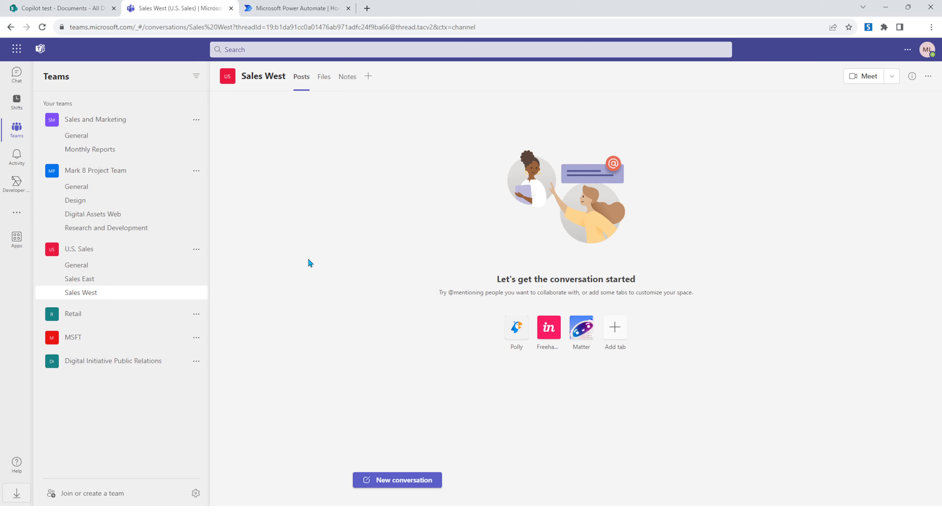
left_click(290, 13)
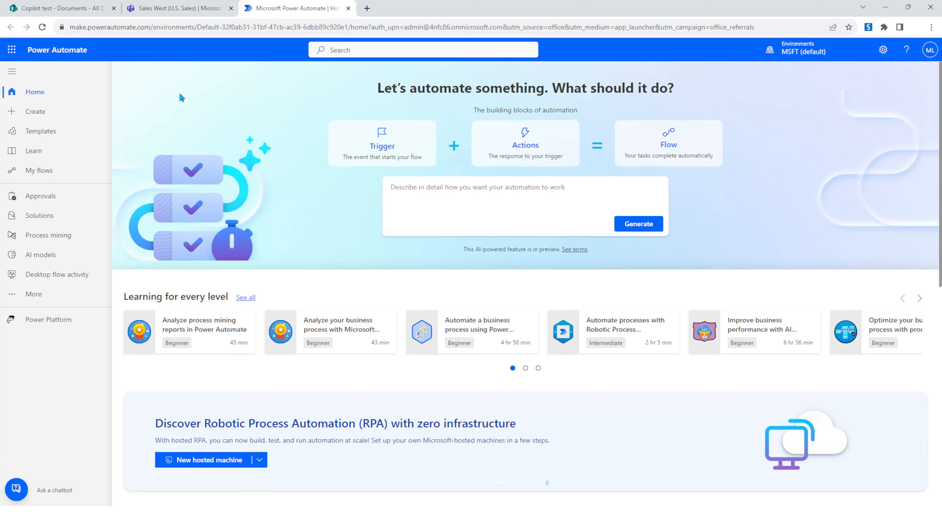
left_click(12, 51)
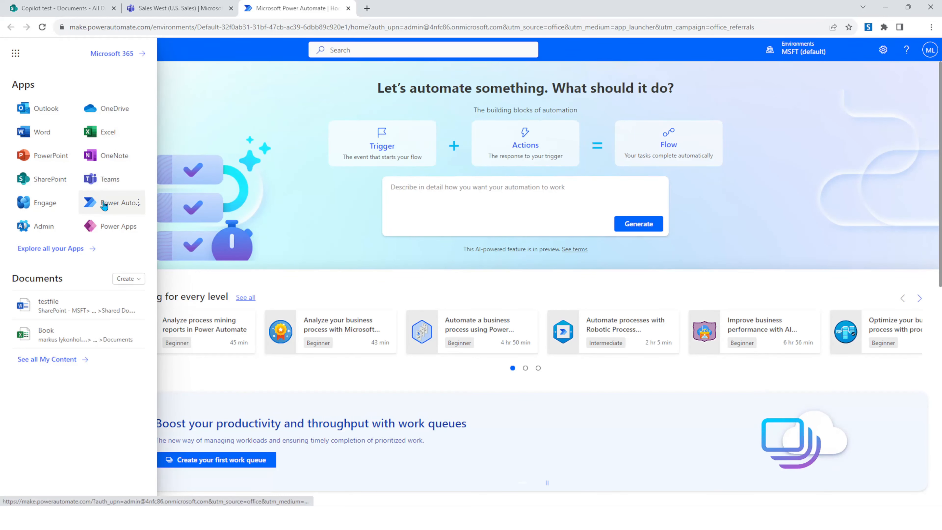
left_click(299, 164)
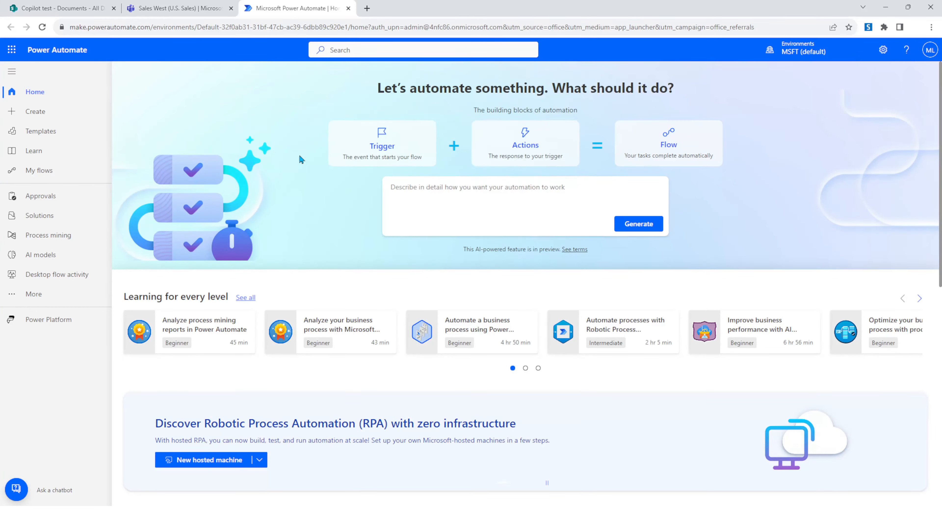
- Check the Copilot feature settings of the MSFT (default) environment in the Power Platform admin center, then close that tab
left_click(883, 51)
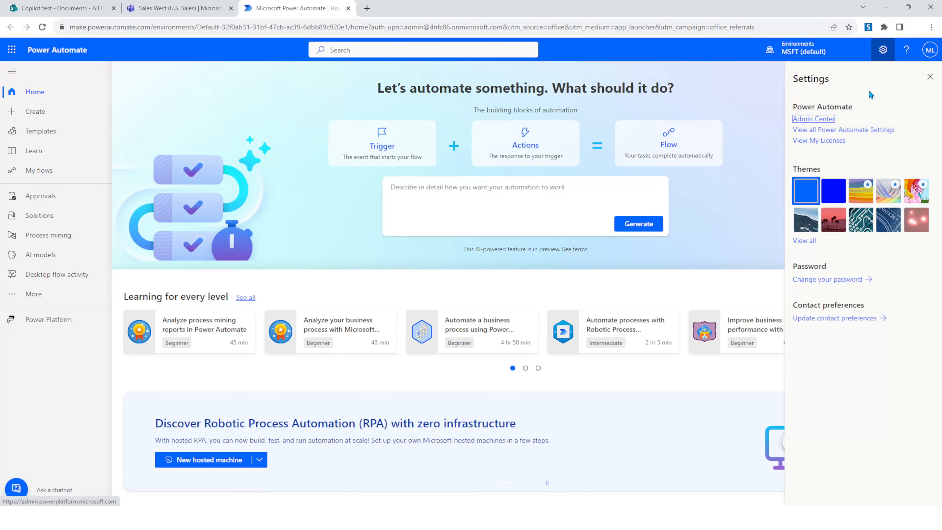
left_click(813, 120)
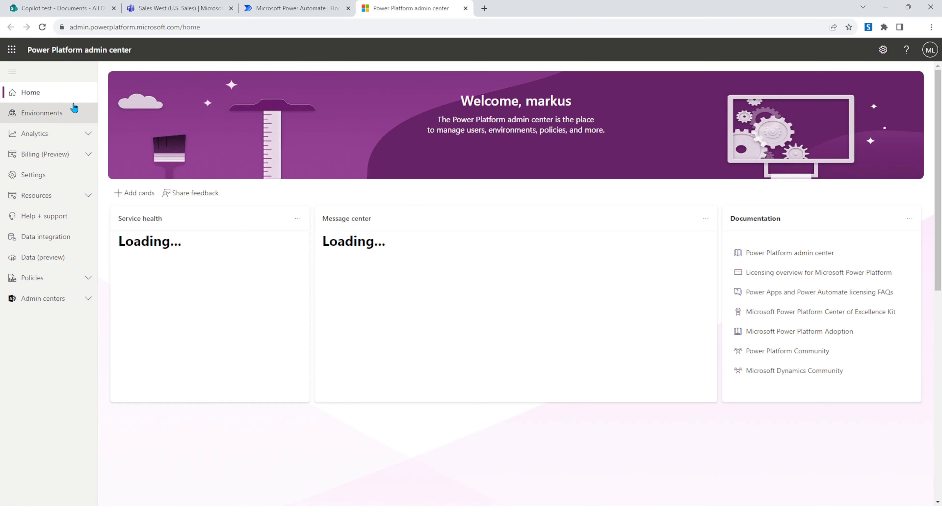
left_click(69, 114)
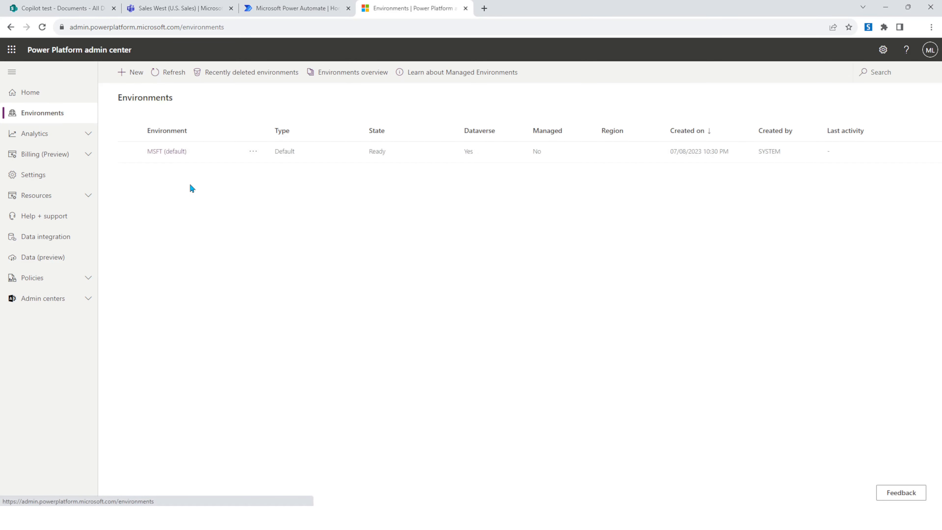
left_click(173, 152)
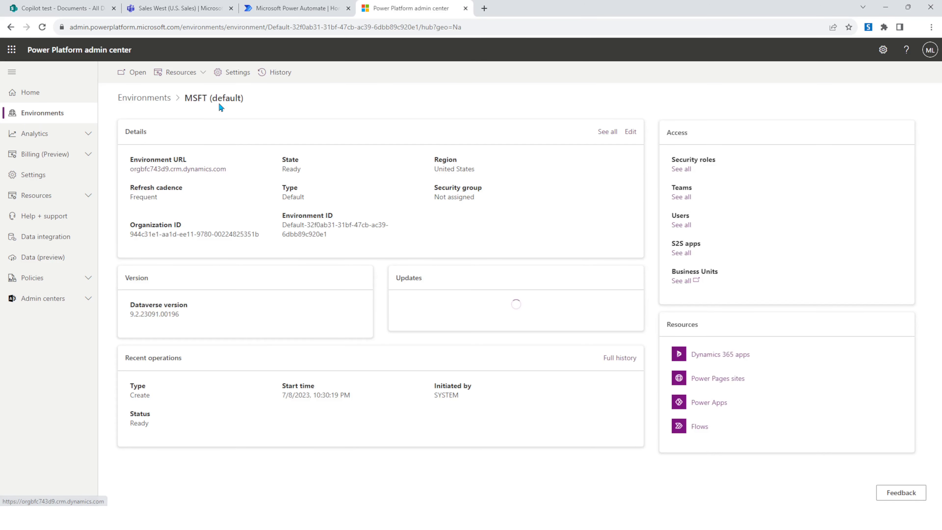
left_click(226, 75)
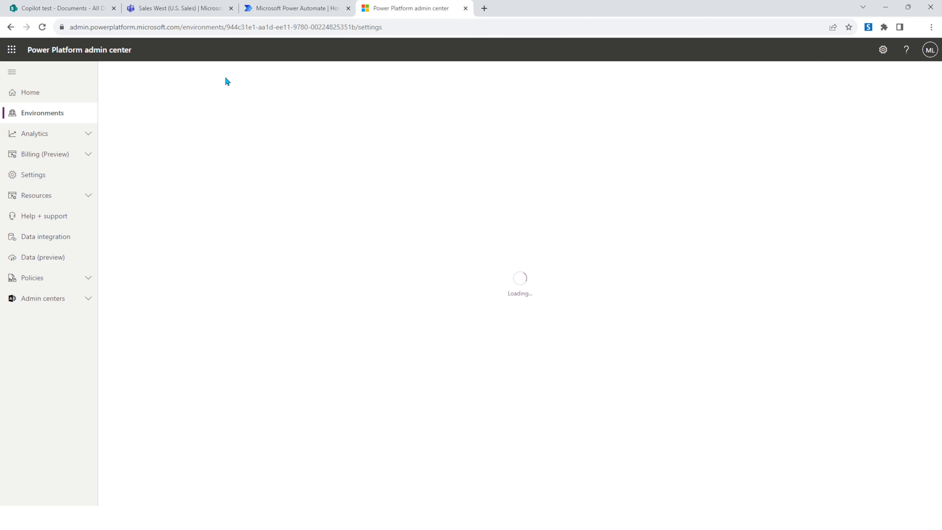
left_click(180, 143)
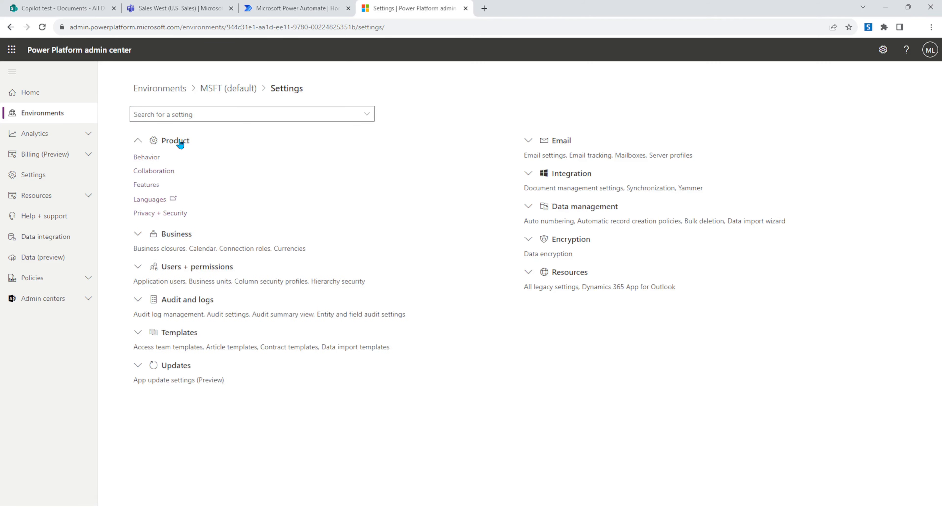
left_click(153, 189)
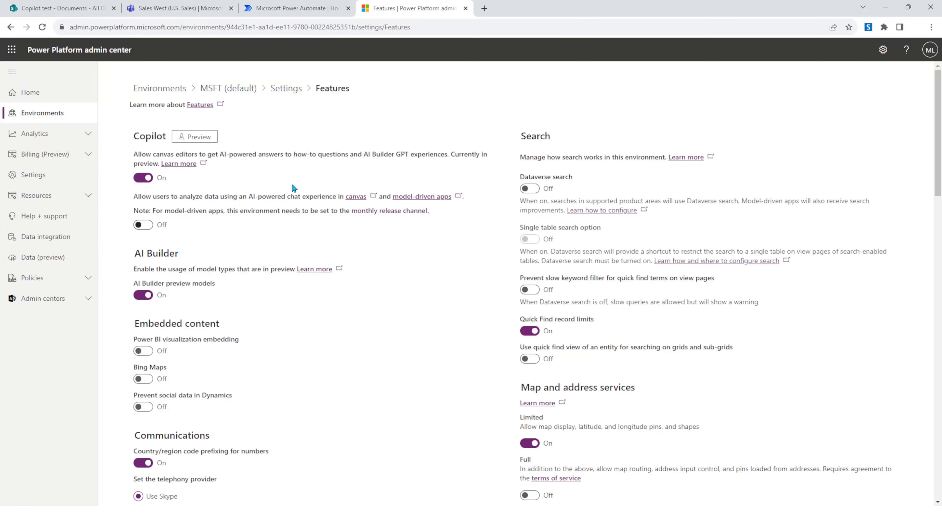
key("ctrl+w")
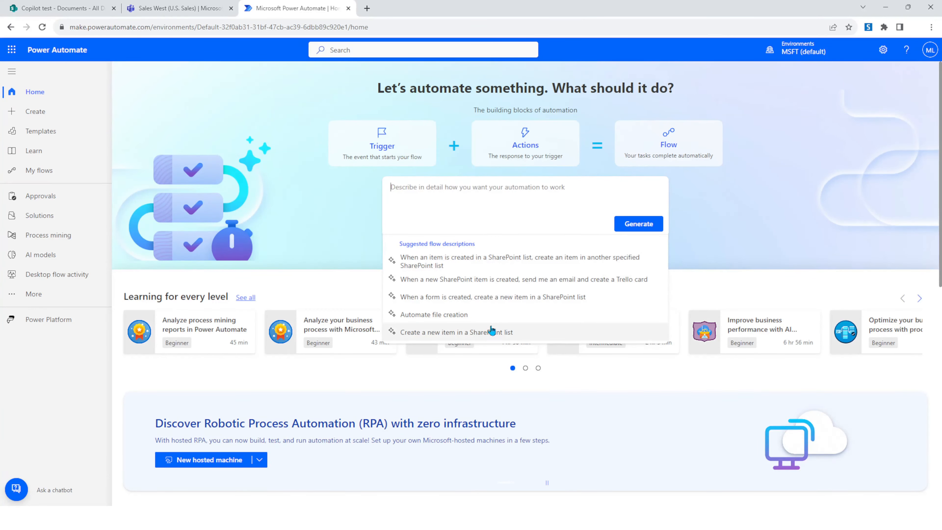
- Generate a flow from the description 'When a document is uploaded to a sharepoint library, submit a message to a teams channel.' and create it
left_click(427, 194)
type("When a document is uploaded to a sharepoint library, submit a message to a teams channel.")
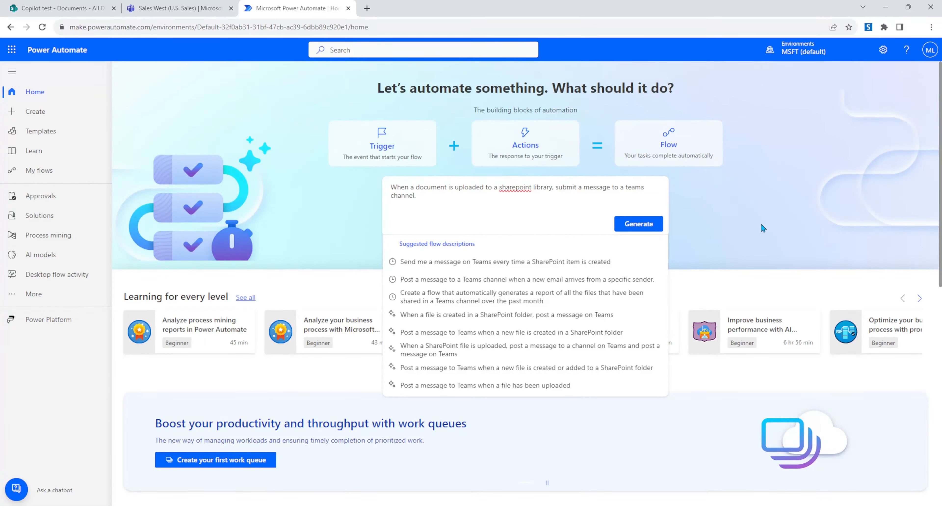
left_click(647, 229)
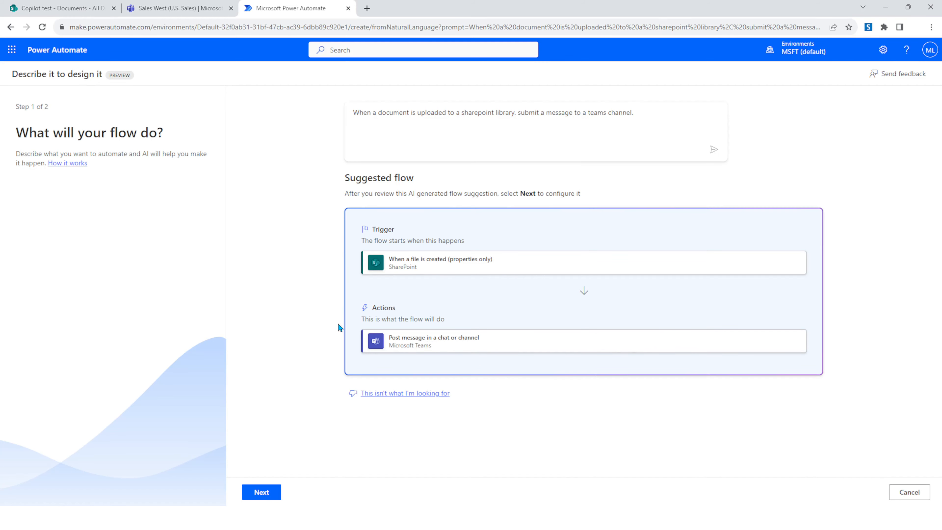
left_click(260, 497)
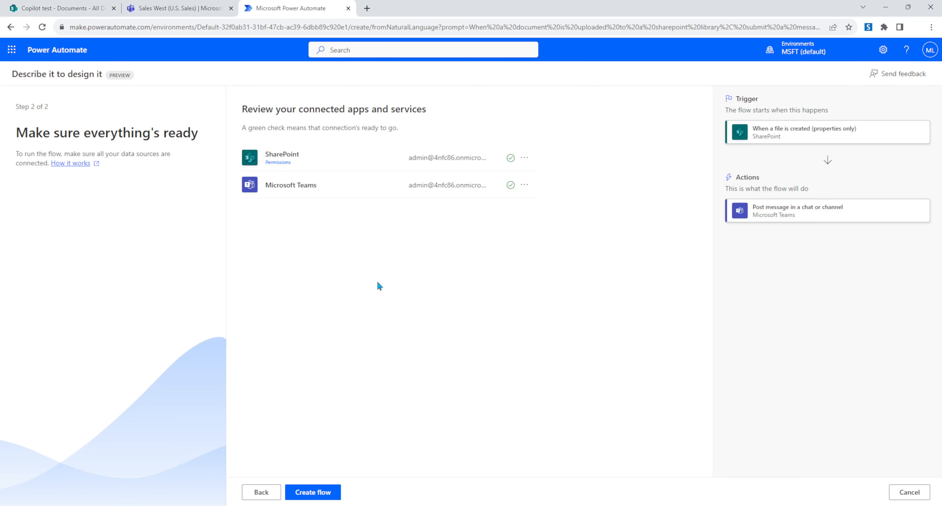
left_click(326, 495)
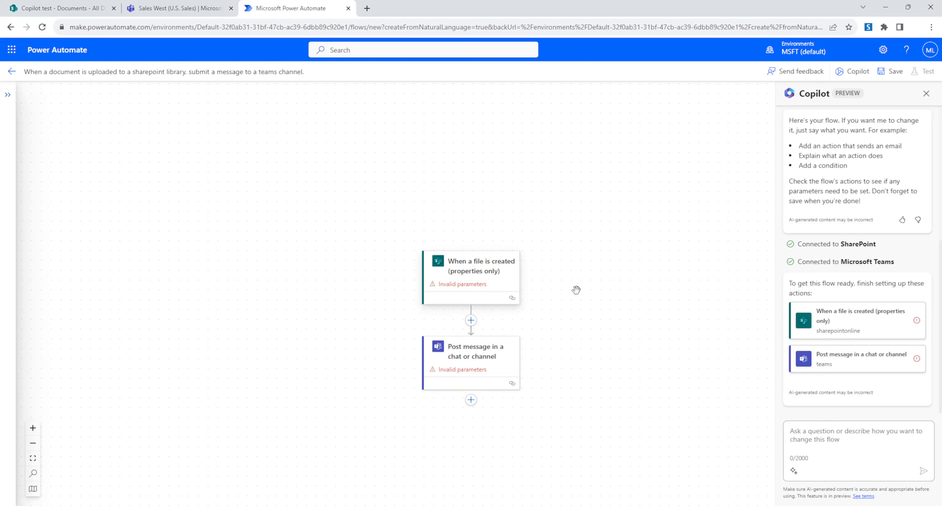
- Examine the generated trigger and action on the flow canvas and the Copilot pane's setup list
left_click_drag(598, 343, 570, 316)
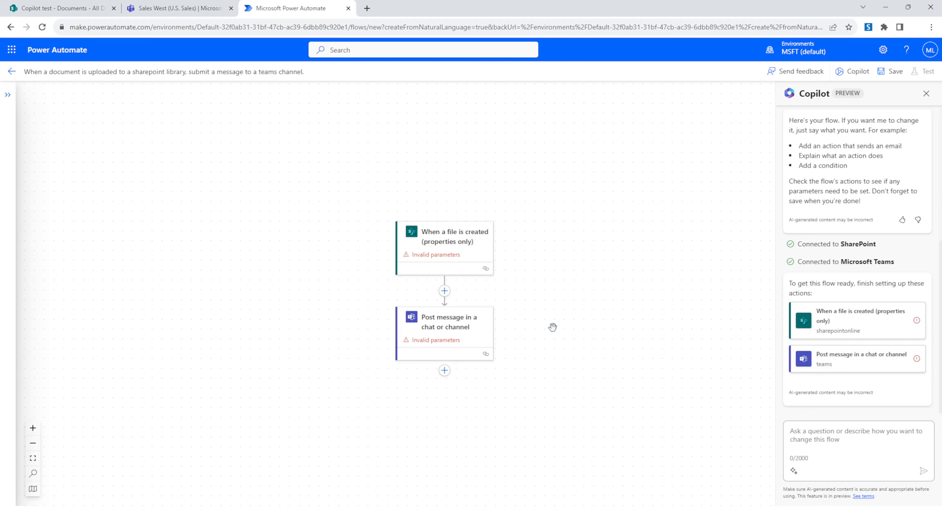
left_click_drag(552, 327, 559, 308)
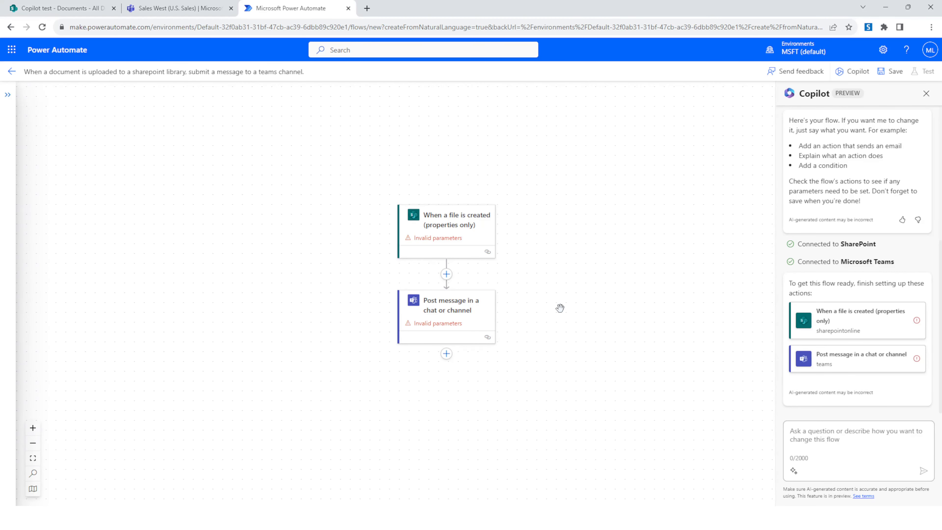
left_click_drag(560, 308, 532, 354)
left_click_drag(280, 288, 261, 239)
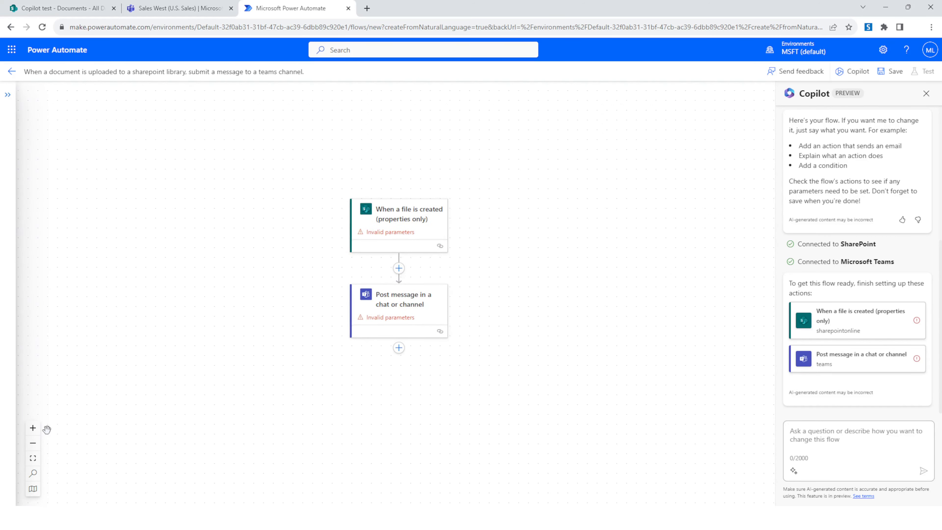
left_click(33, 443)
left_click(34, 430)
left_click(34, 430)
left_click(34, 430)
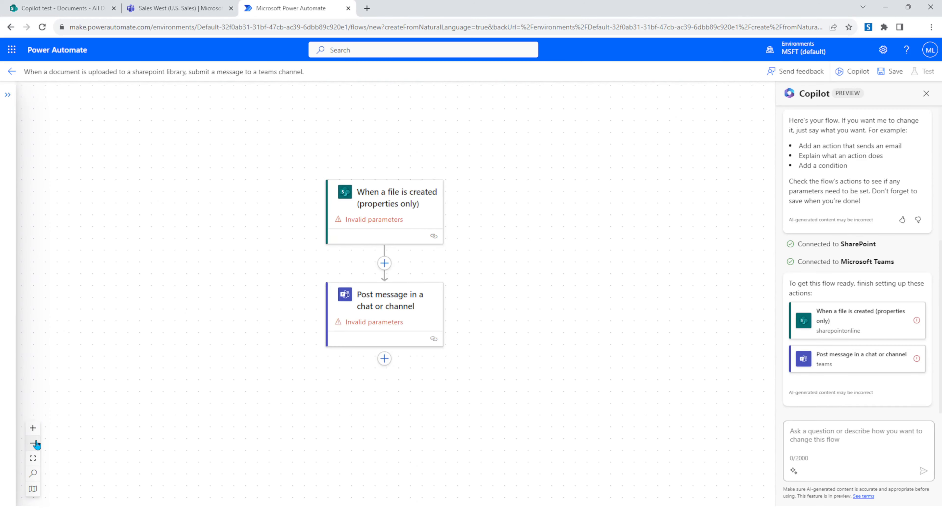
left_click(34, 443)
left_click(34, 443)
left_click_drag(118, 331, 163, 324)
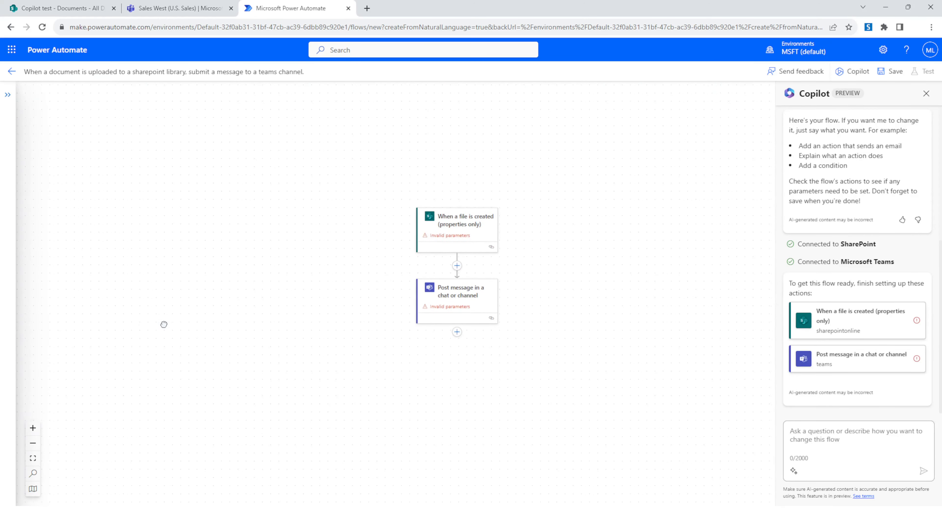
left_click(34, 460)
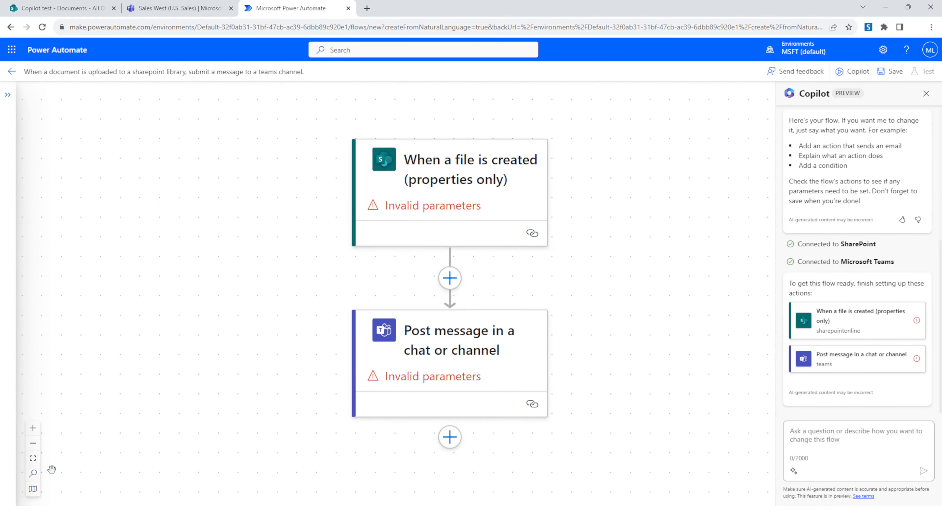
left_click(33, 474)
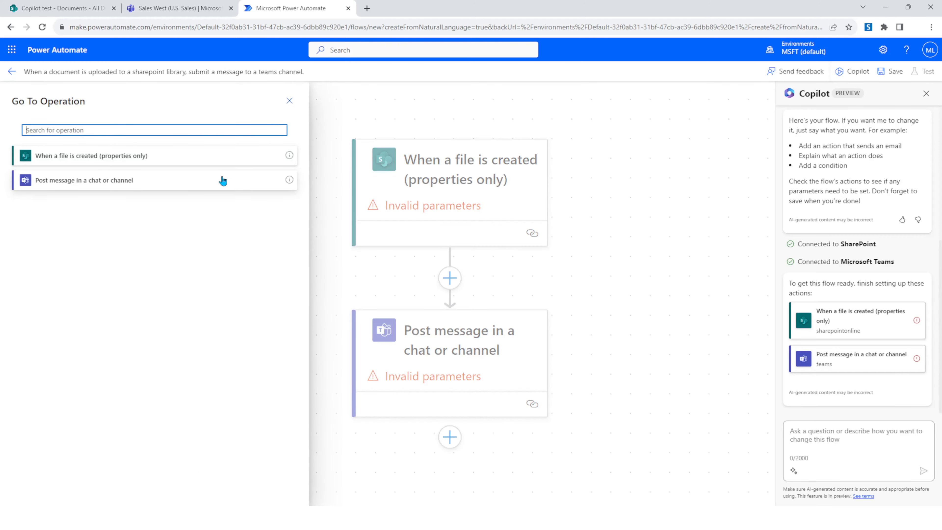
left_click(220, 185)
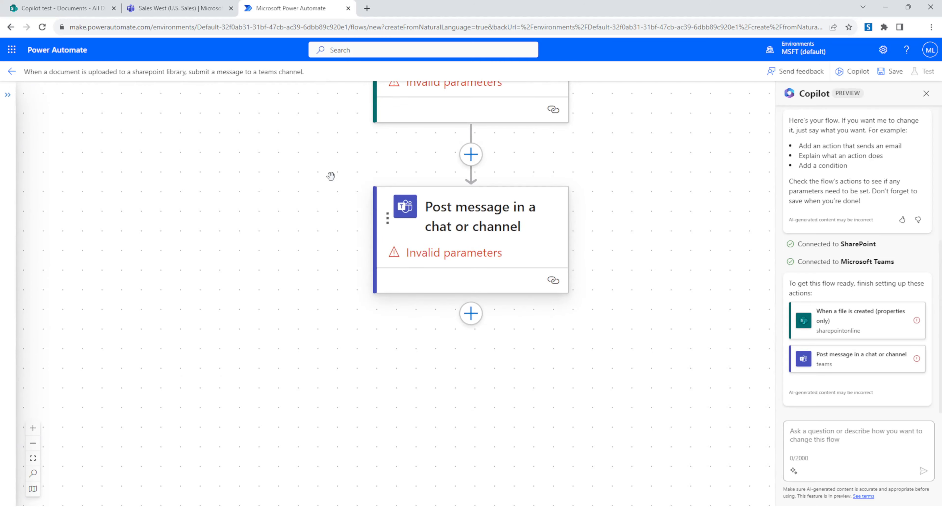
left_click(34, 490)
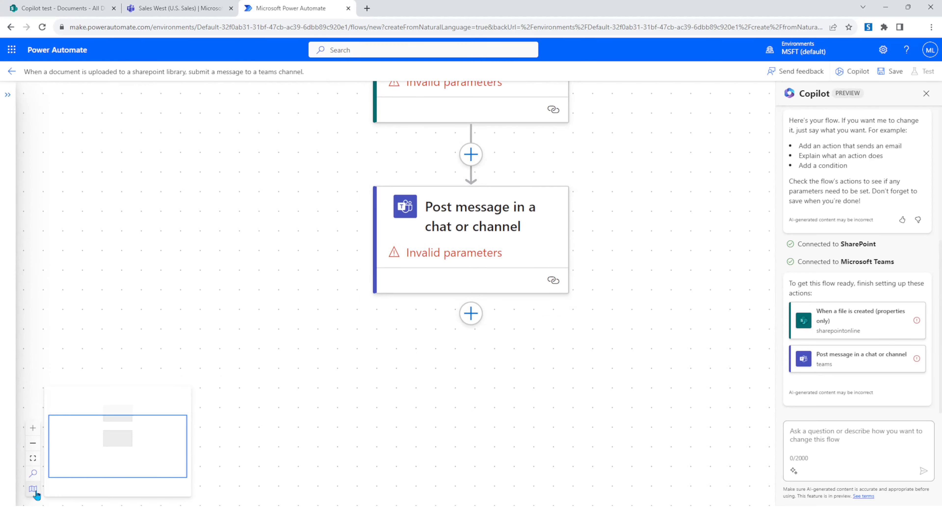
mouse_move(106, 441)
left_mouse_down()
mouse_move(118, 450)
mouse_move(91, 444)
mouse_move(91, 406)
mouse_move(121, 417)
mouse_move(108, 432)
left_mouse_up()
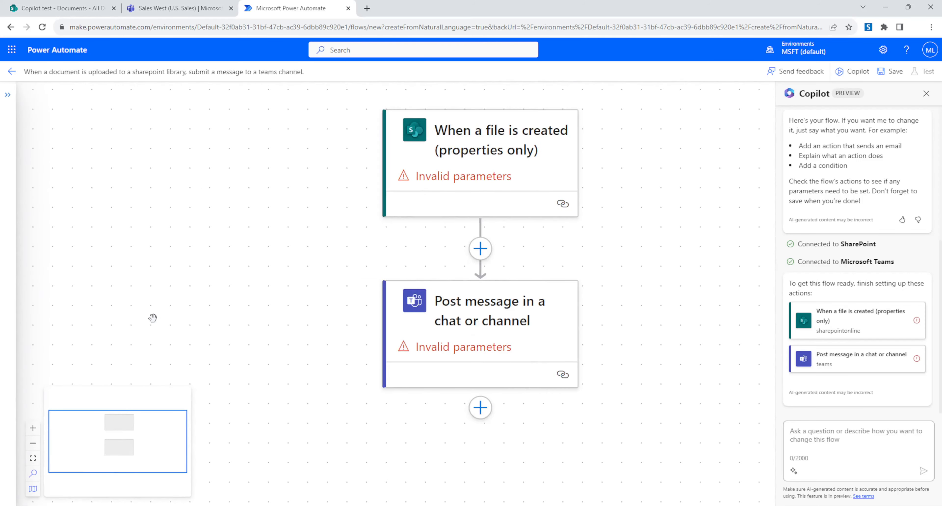
left_click(36, 443)
left_click(35, 443)
left_click_drag(292, 285, 281, 287)
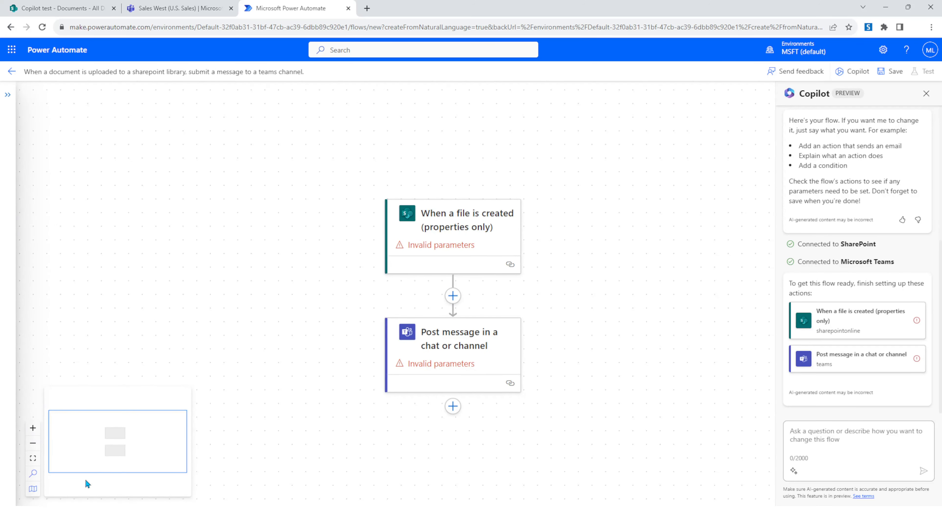
left_click(32, 489)
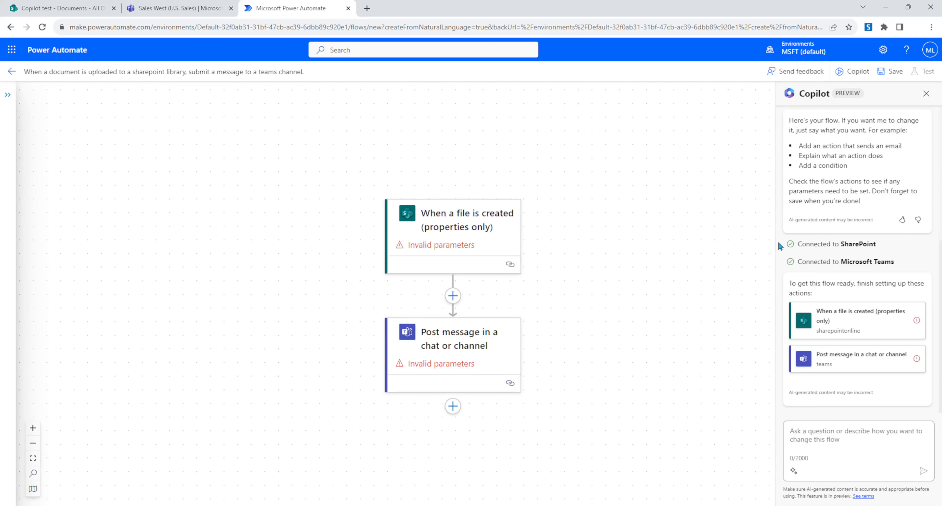
scroll(816, 253, "up", 4)
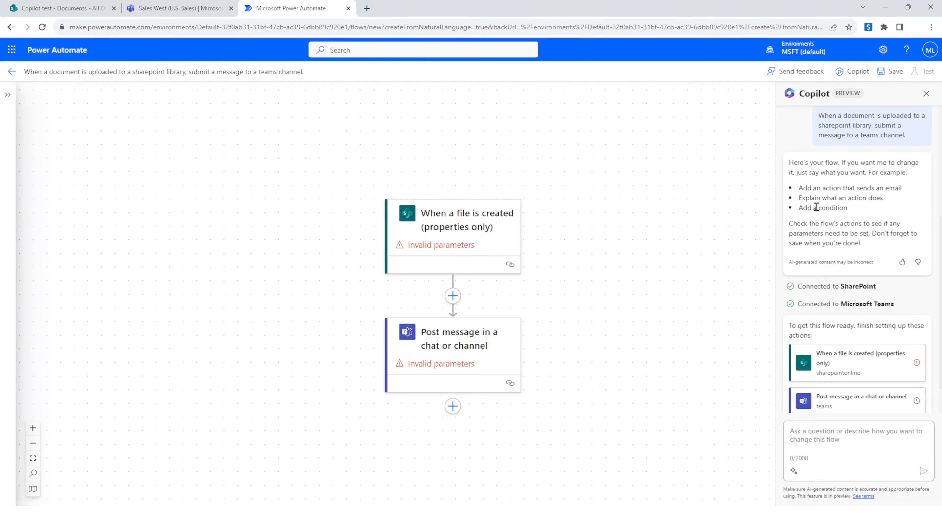
left_click_drag(654, 261, 673, 246)
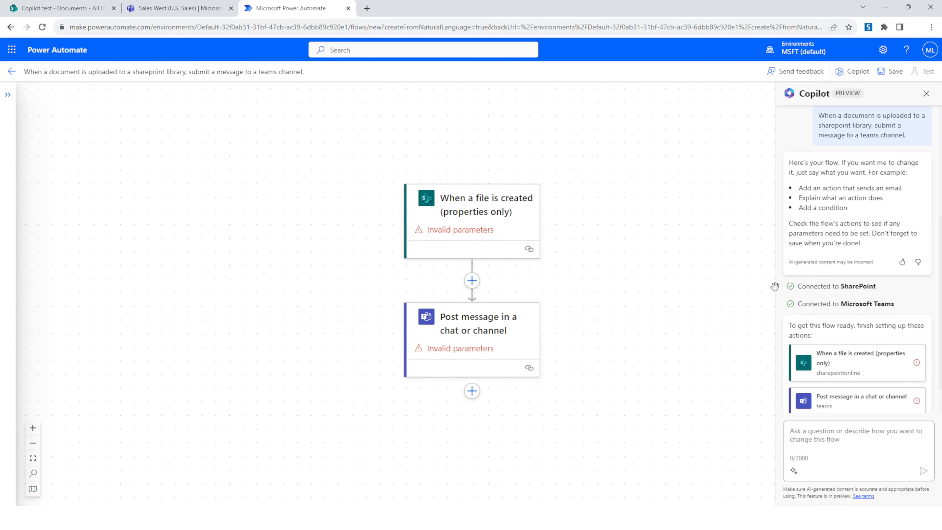
scroll(822, 304, "down", 1)
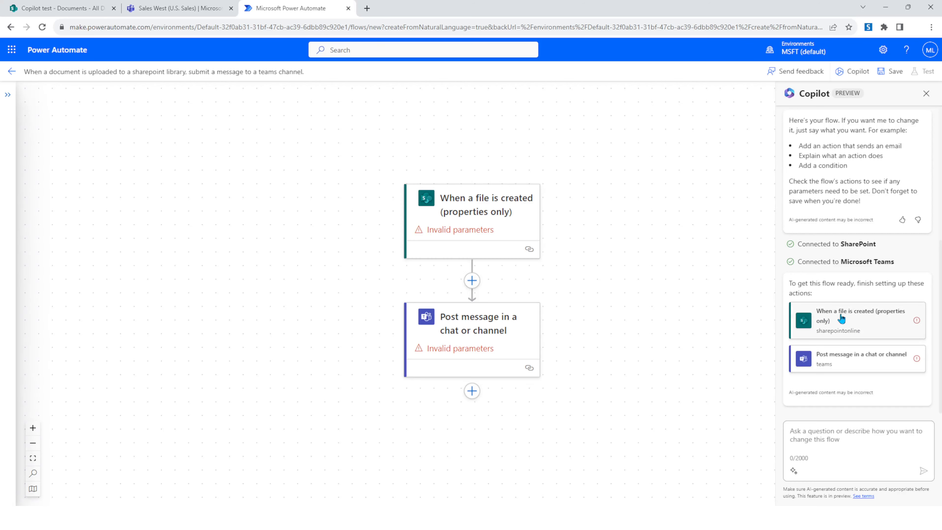
- Set the SharePoint trigger's site address to the Copilot test site and its library name to Documents
left_click(856, 317)
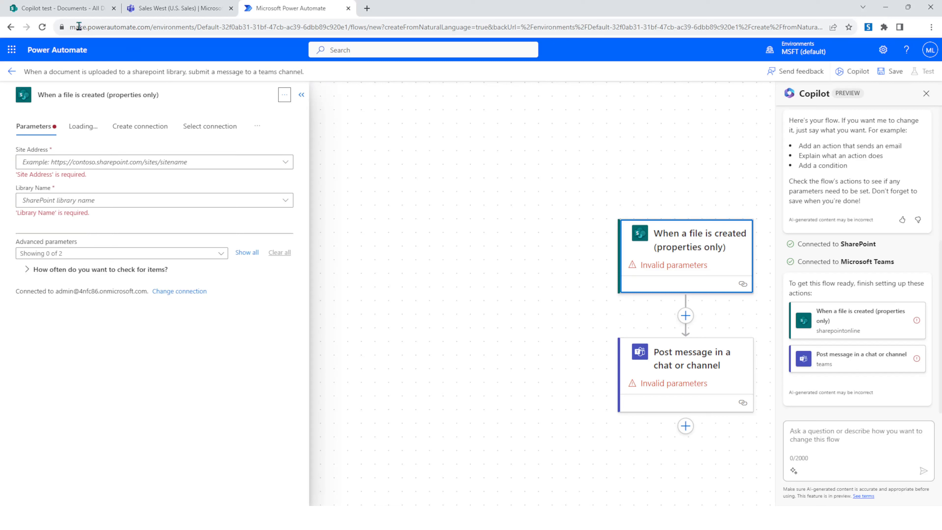
left_click(284, 167)
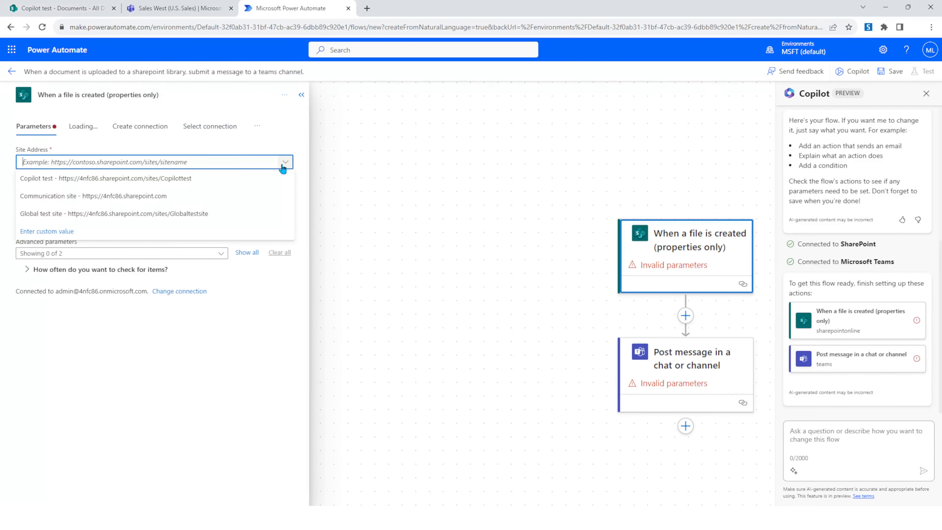
left_click(136, 178)
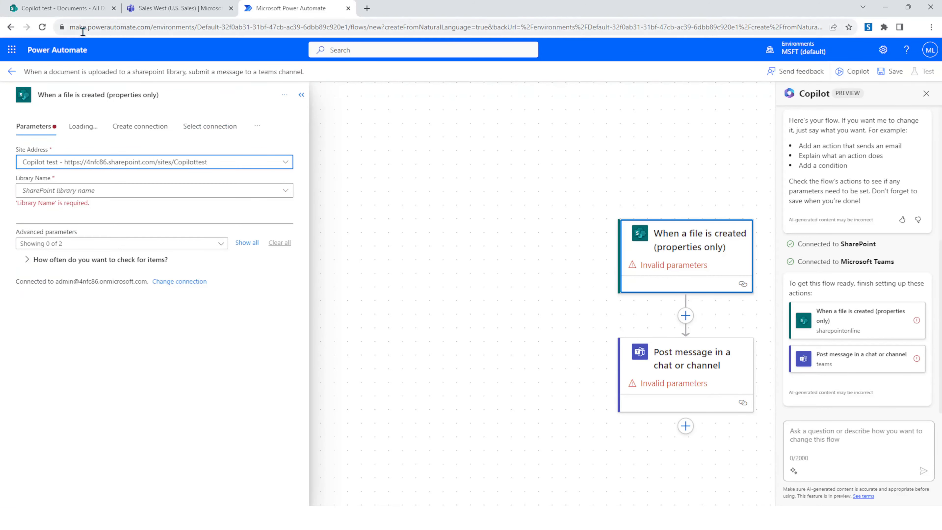
left_click(284, 196)
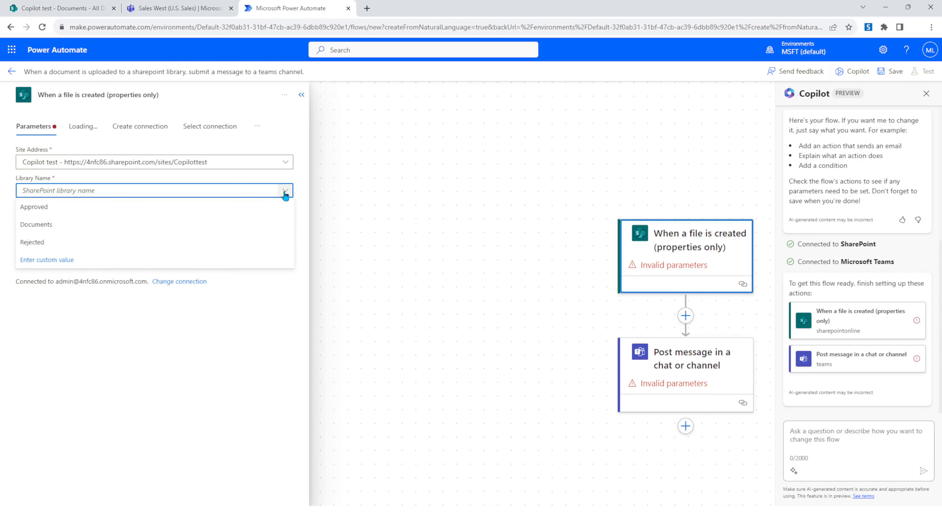
left_click(31, 225)
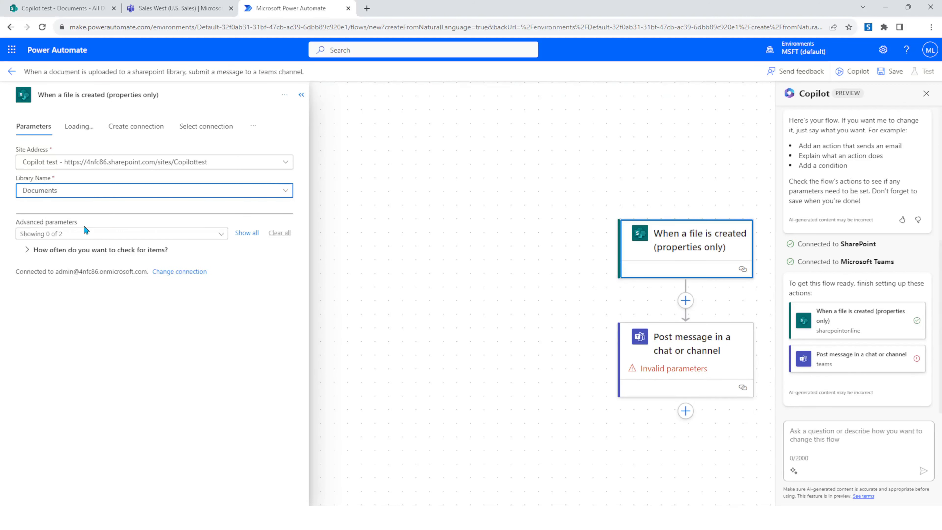
left_click_drag(542, 270, 380, 250)
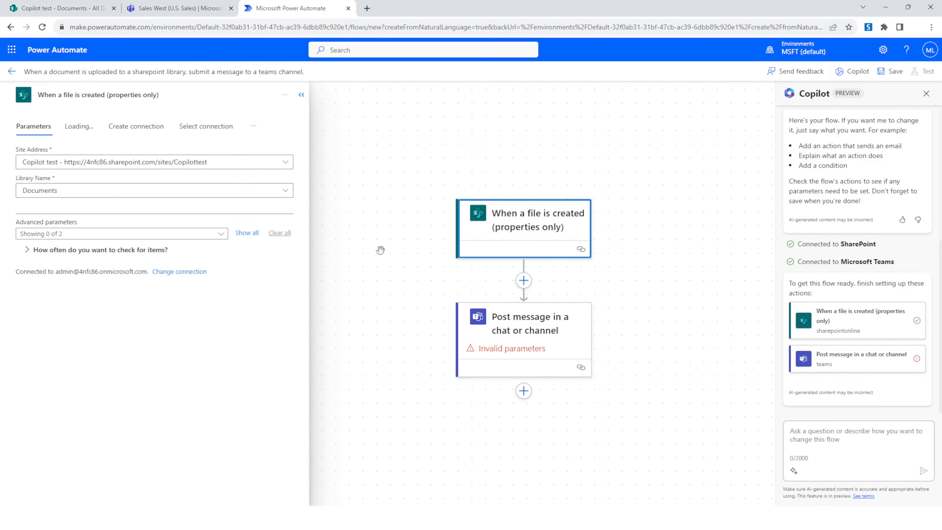
left_click(301, 95)
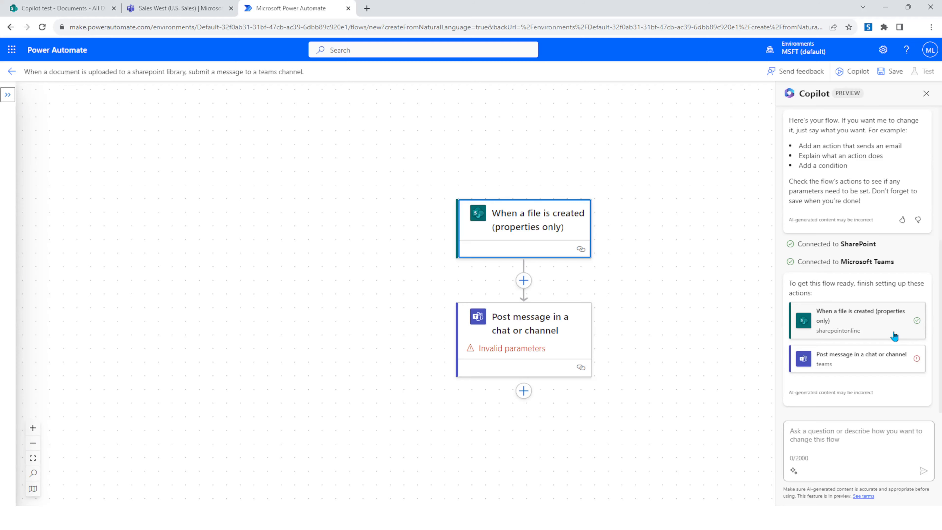
- Set the Teams action to post in a Channel, with team U.S. Sales and channel Sales West
left_click_drag(677, 305, 647, 301)
left_click(841, 368)
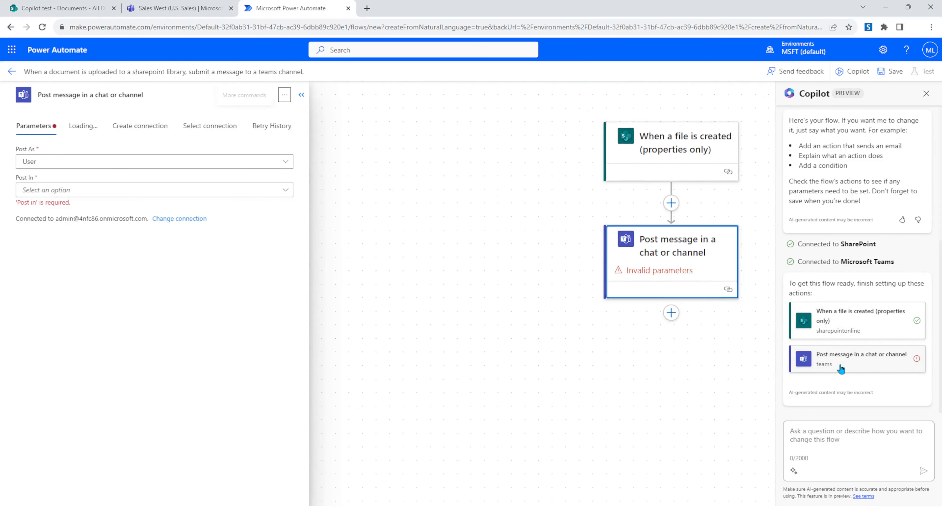
left_click_drag(523, 298, 425, 306)
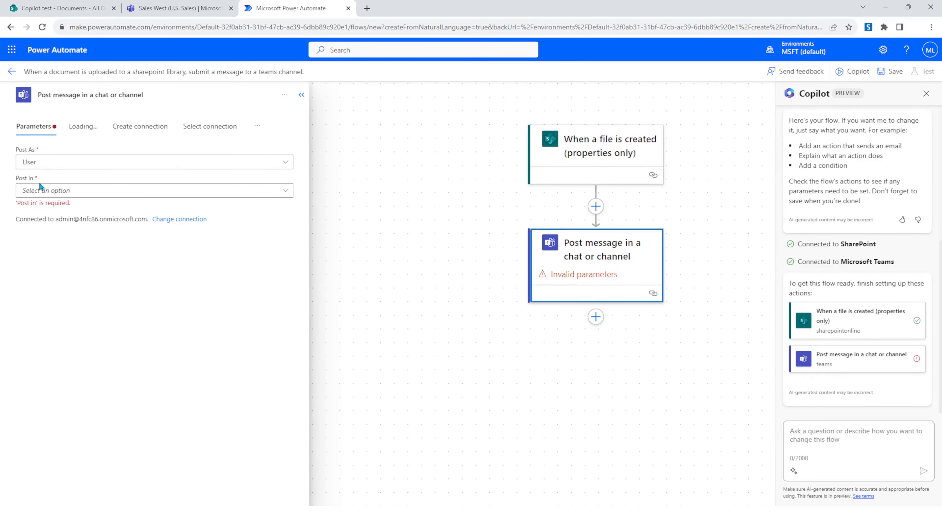
left_click(286, 192)
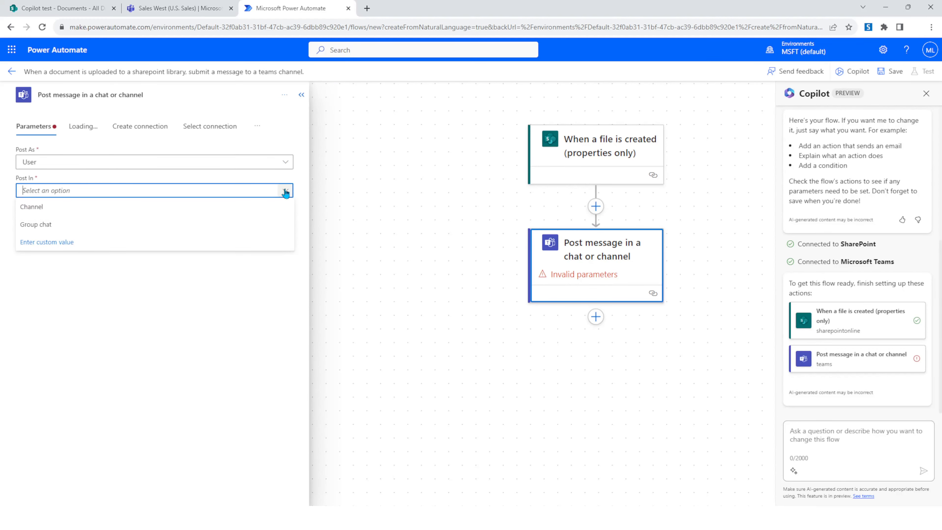
left_click(51, 208)
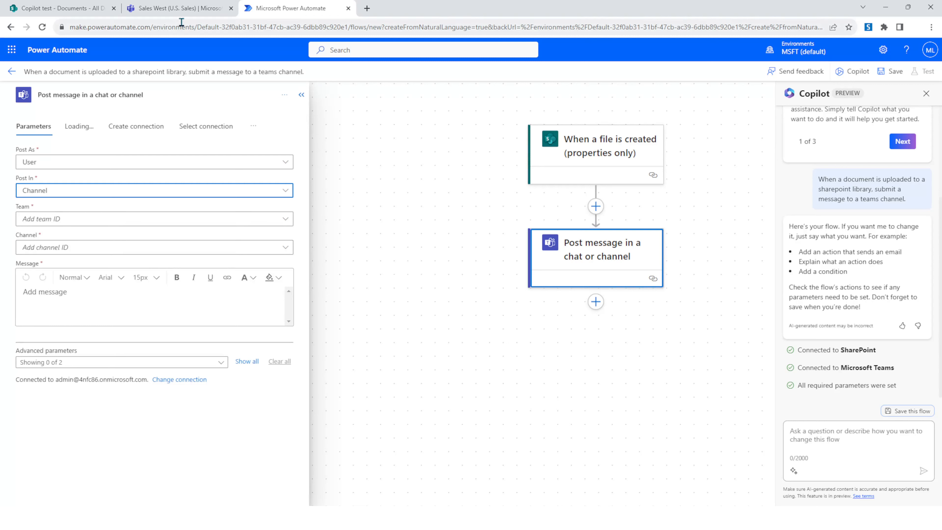
left_click(178, 8)
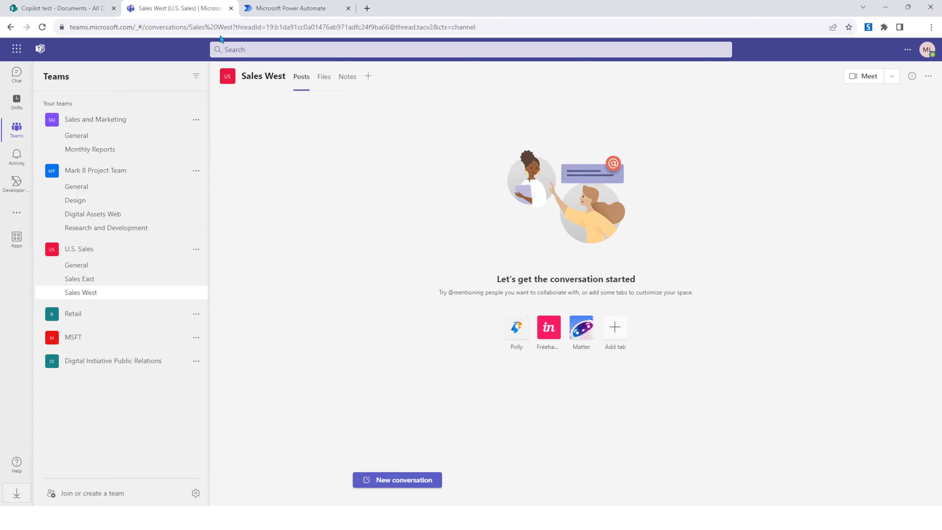
left_click(261, 8)
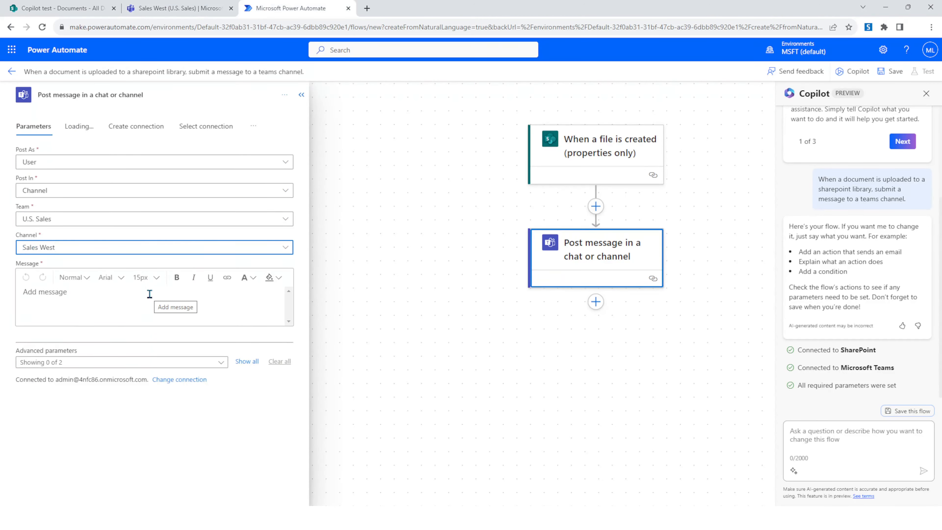
- Start the message with 'Hello, a new document called', the trigger's Name value, and 'has been uploaded by'
left_click(150, 293)
type("Hello, a new document called")
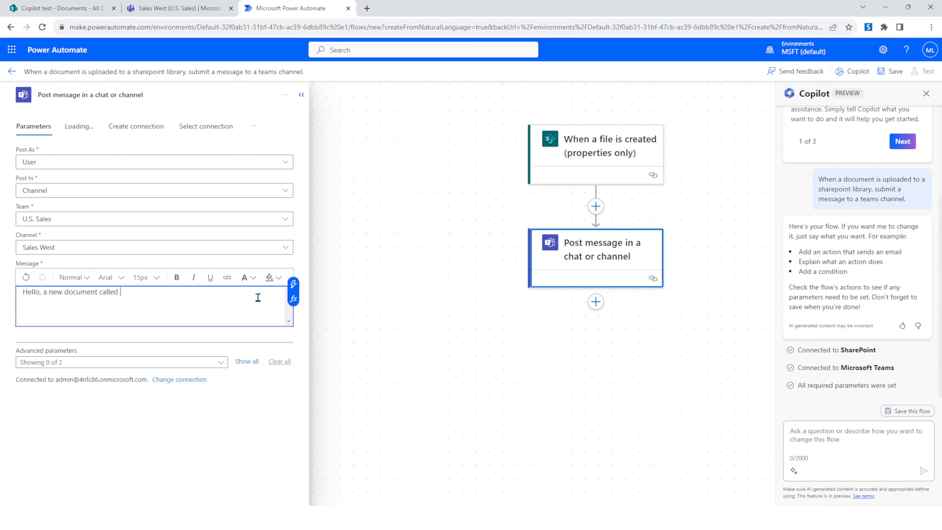
left_click(293, 285)
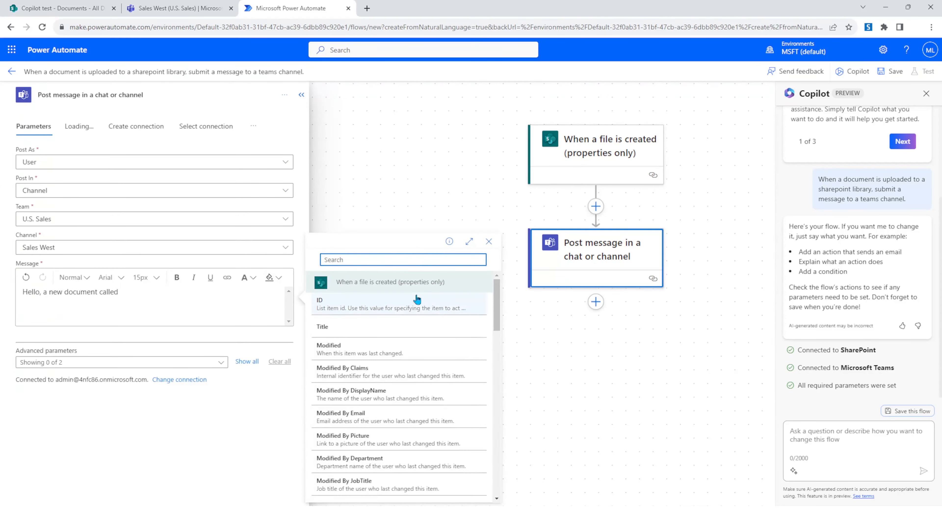
scroll(403, 333, "down", 15)
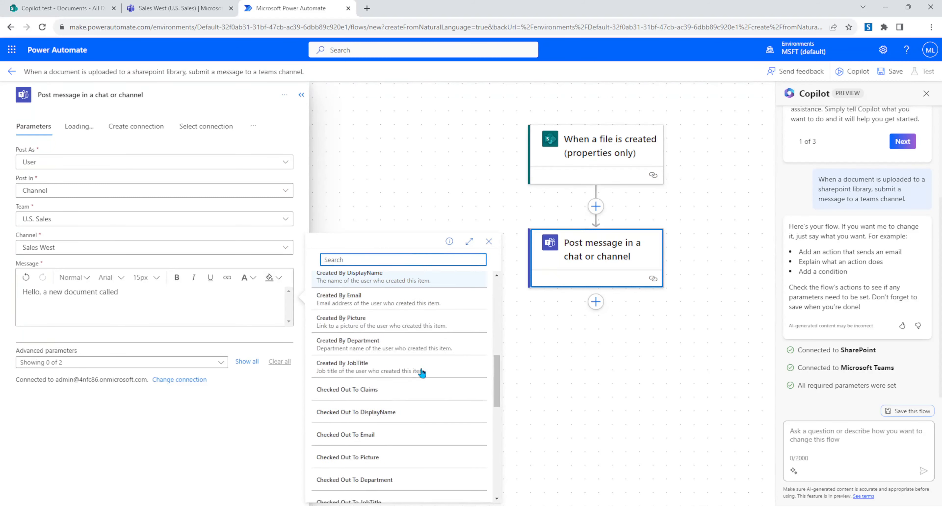
scroll(419, 373, "down", 5)
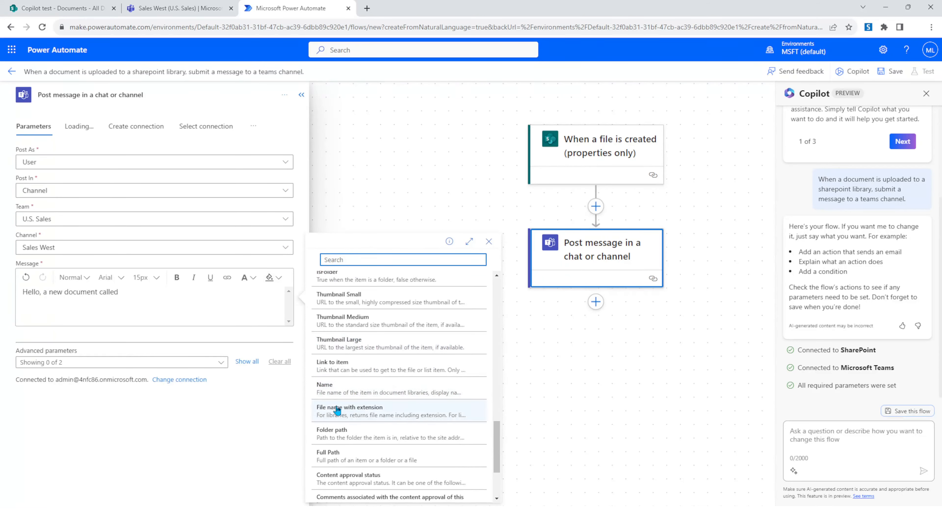
left_click(336, 396)
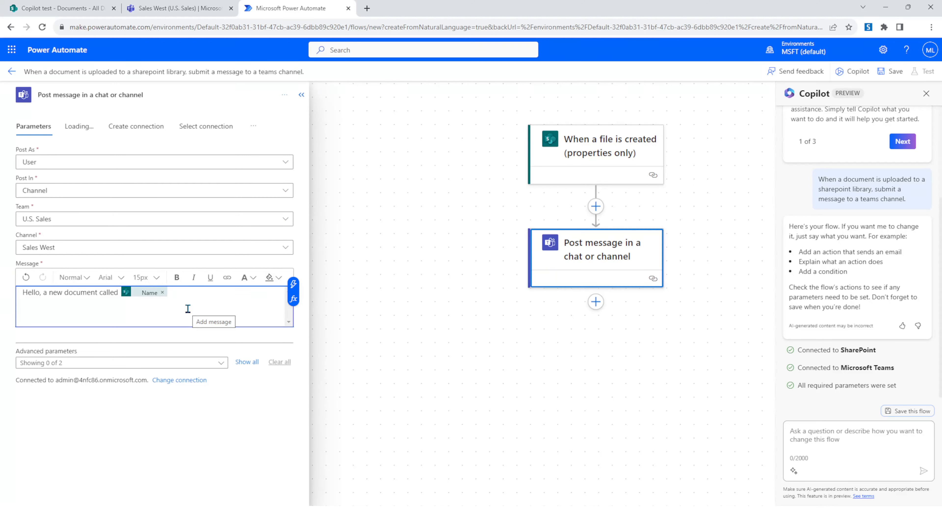
type("has been uploaded by")
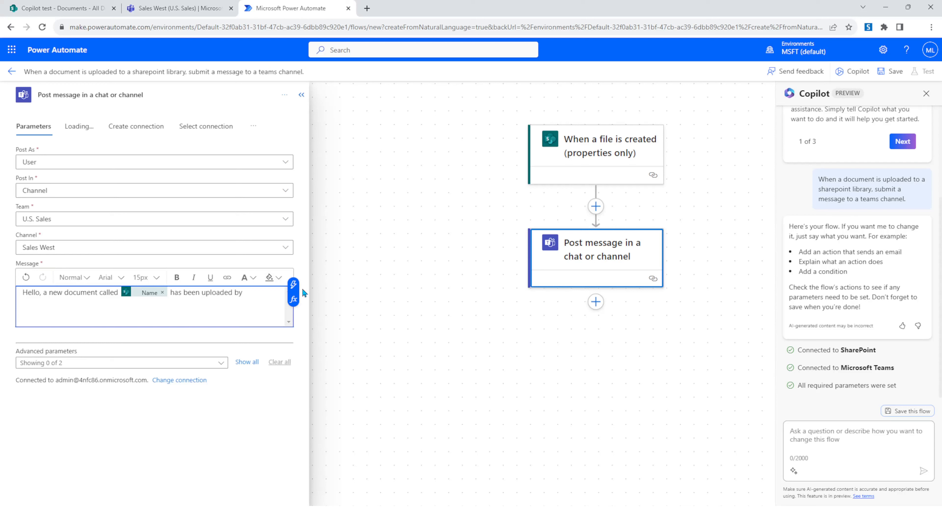
- Insert the Modified By DisplayName value, followed by '. You can find the document using this link:'
left_click(293, 284)
scroll(414, 364, "down", 3)
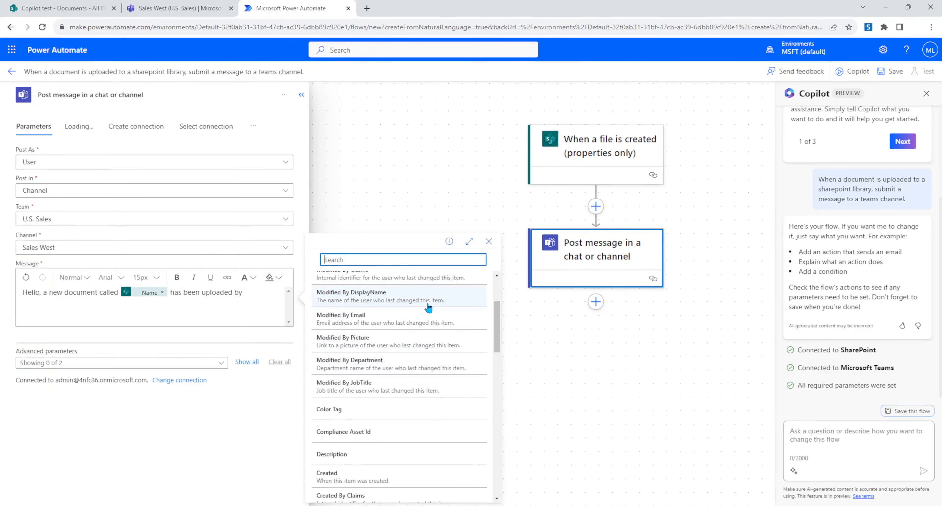
left_click(415, 300)
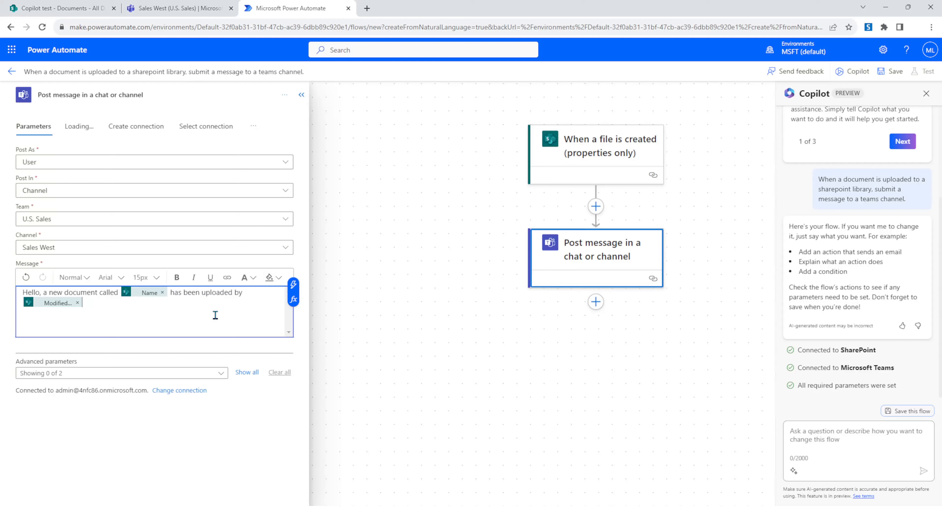
type(". You can find the document using this link:")
- Insert the Link to item value, end the message with a period, and close the action's settings
left_click(293, 285)
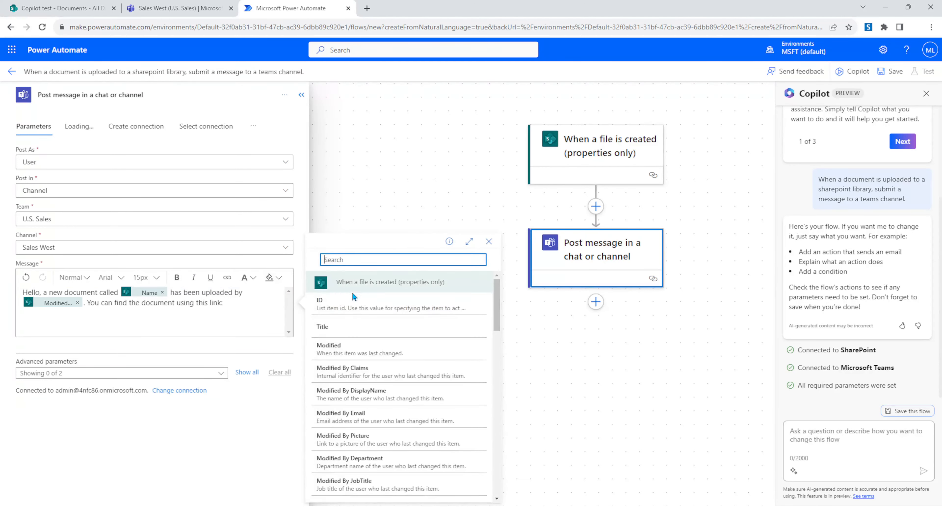
type("Link")
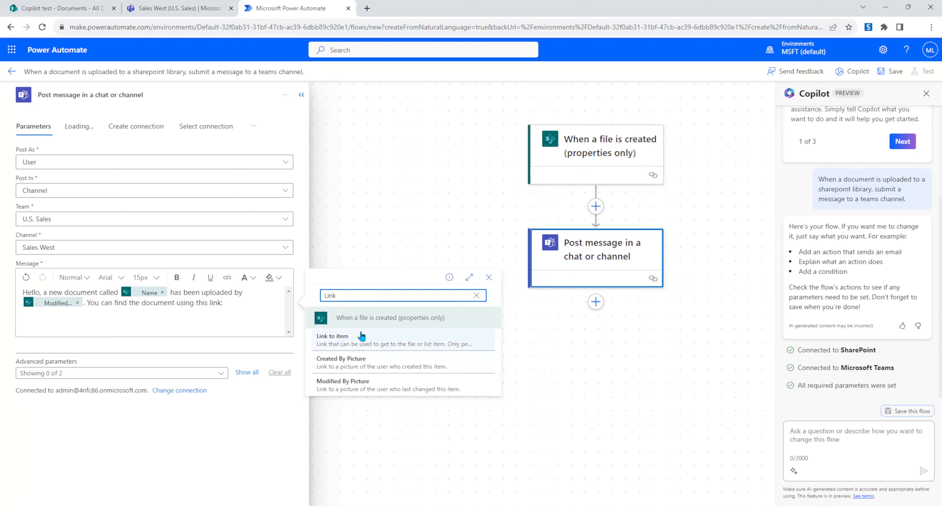
left_click(367, 340)
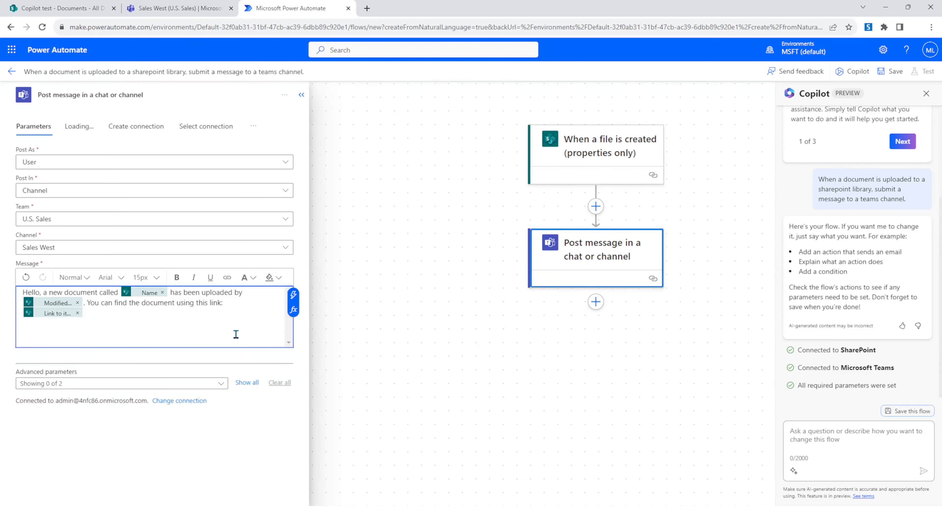
left_click(240, 319)
type(".")
left_click(301, 95)
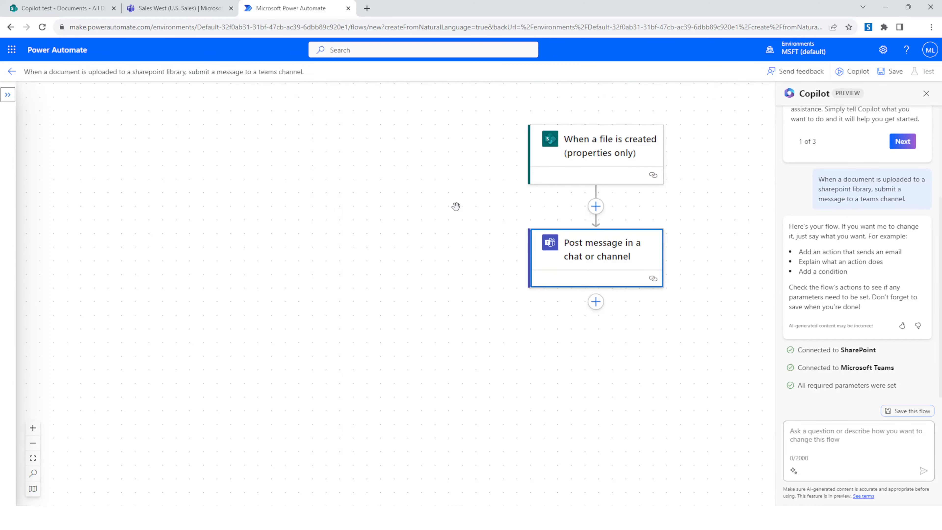
- Save the flow and start a manual test run
left_click_drag(710, 238, 577, 289)
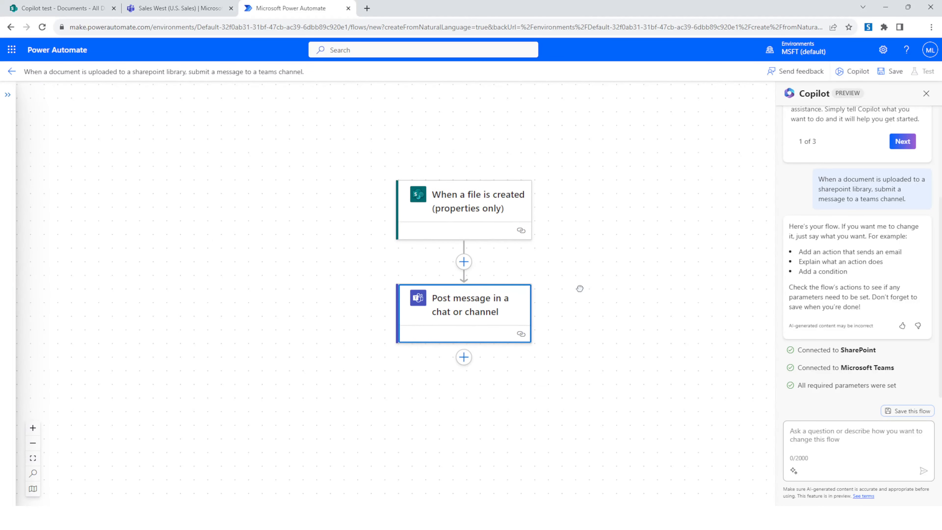
left_click(895, 413)
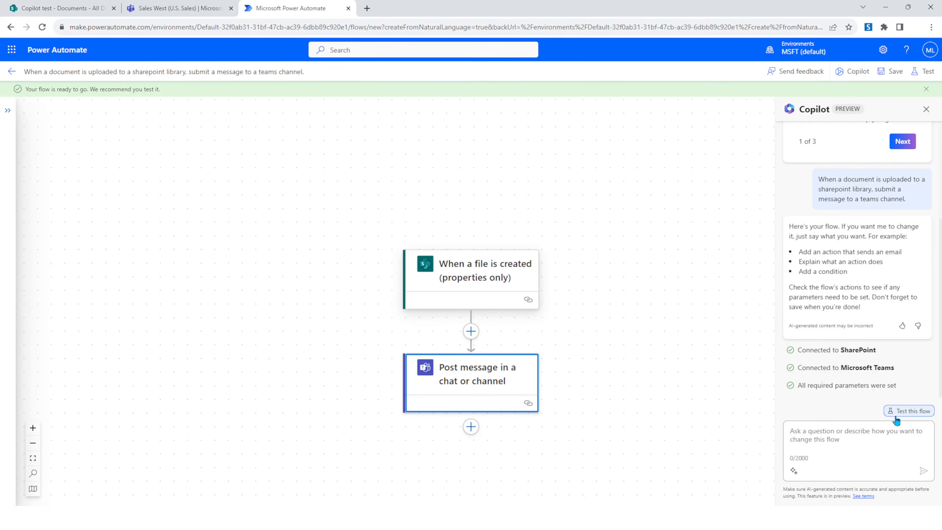
left_click(904, 414)
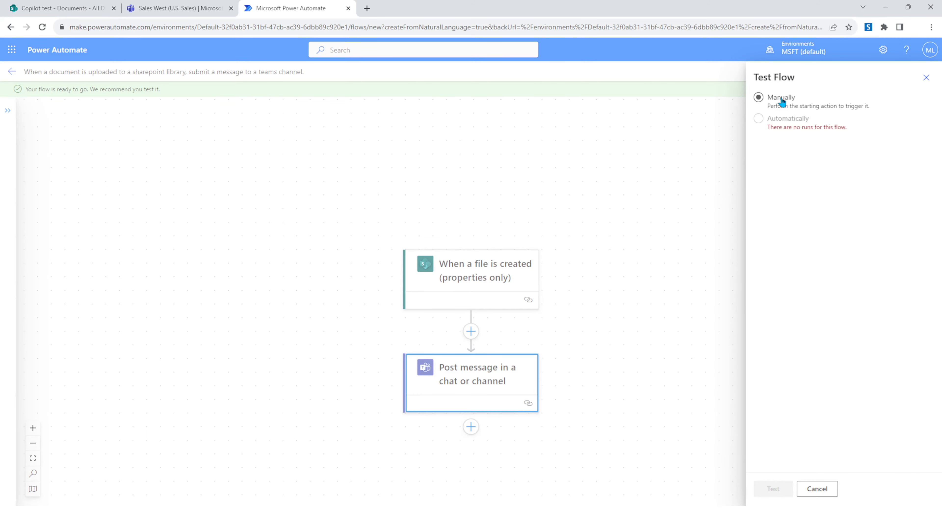
left_click(781, 98)
left_click(766, 489)
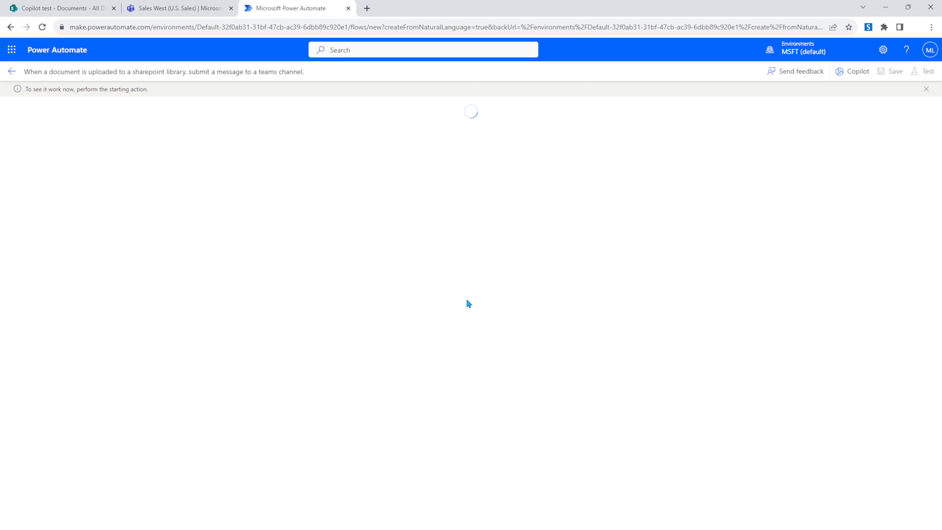
- Upload a Word document, Sales manager job announcement.docx, into the Copilot test Documents library to trigger the flow
left_click(182, 9)
left_click(85, 8)
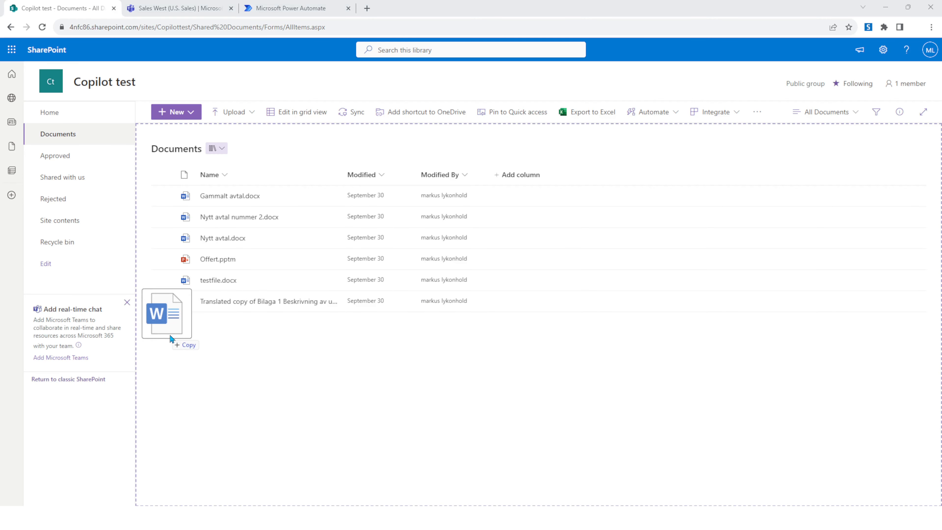
left_click_drag(169, 334, 315, 351)
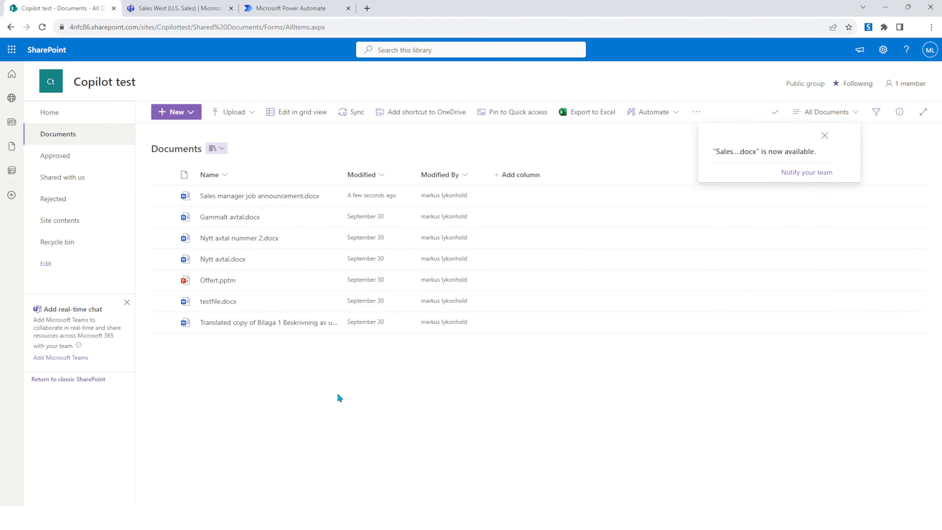
- Check the flow's run result and the message posted in the Sales West channel, then reopen the flow for editing
left_click(274, 11)
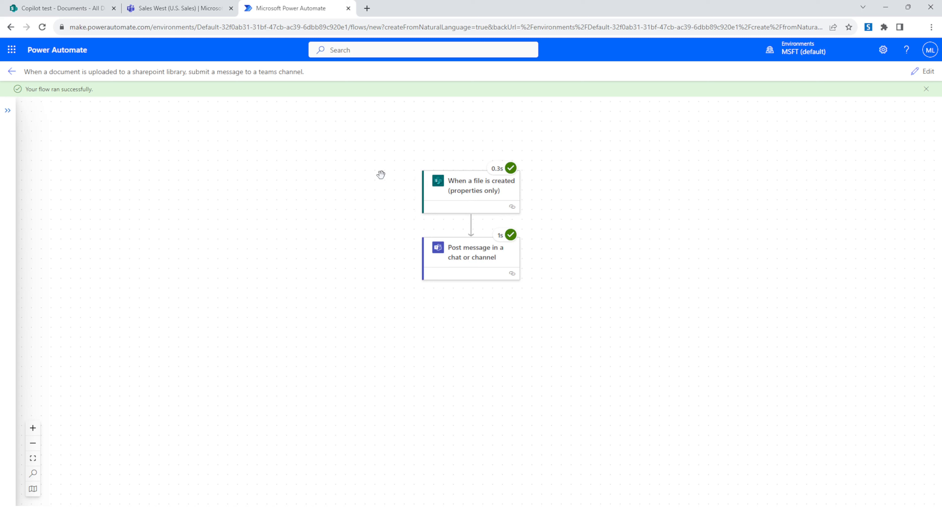
left_click(174, 10)
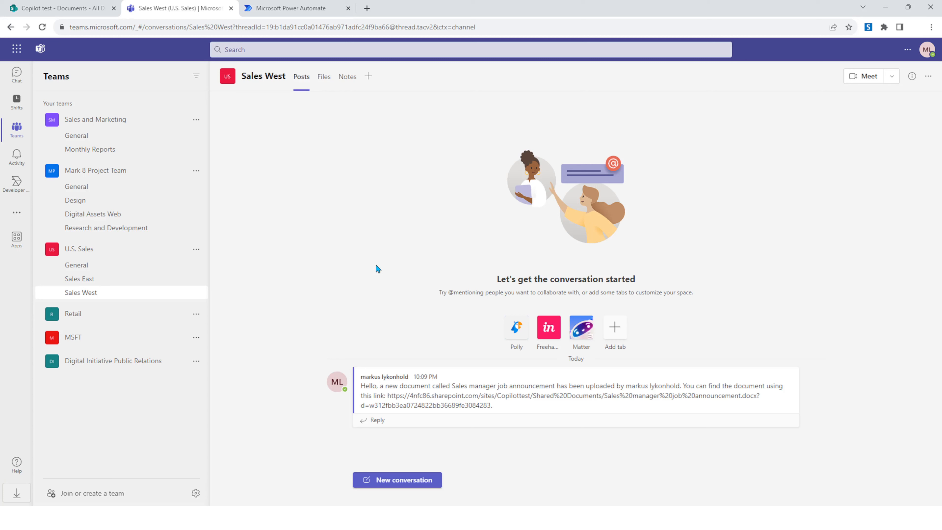
left_click(305, 13)
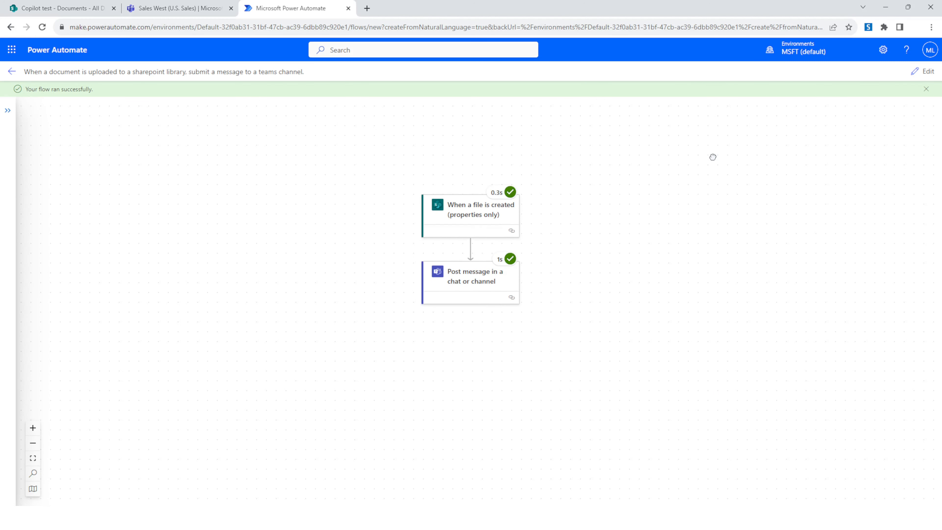
left_click(926, 72)
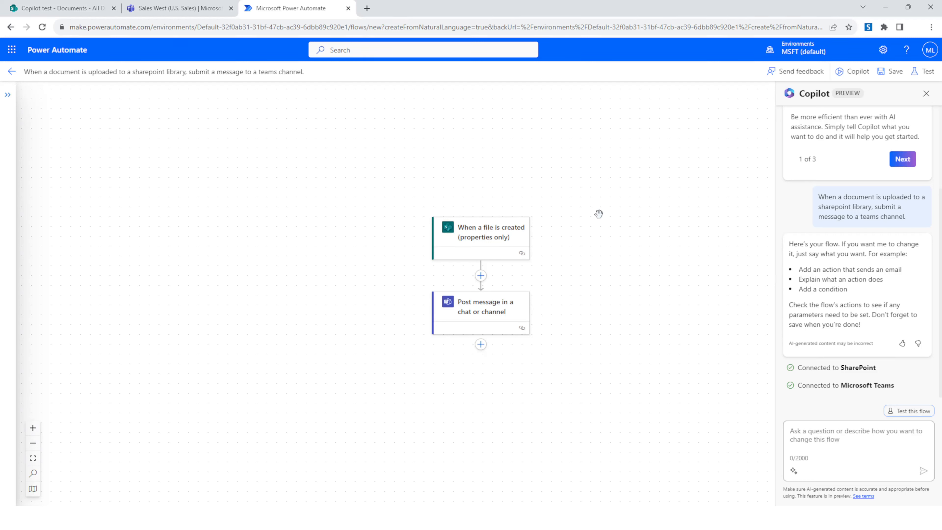
- Examine the Approved and Rejected libraries and the home page of the Copilot test SharePoint site
left_click(82, 10)
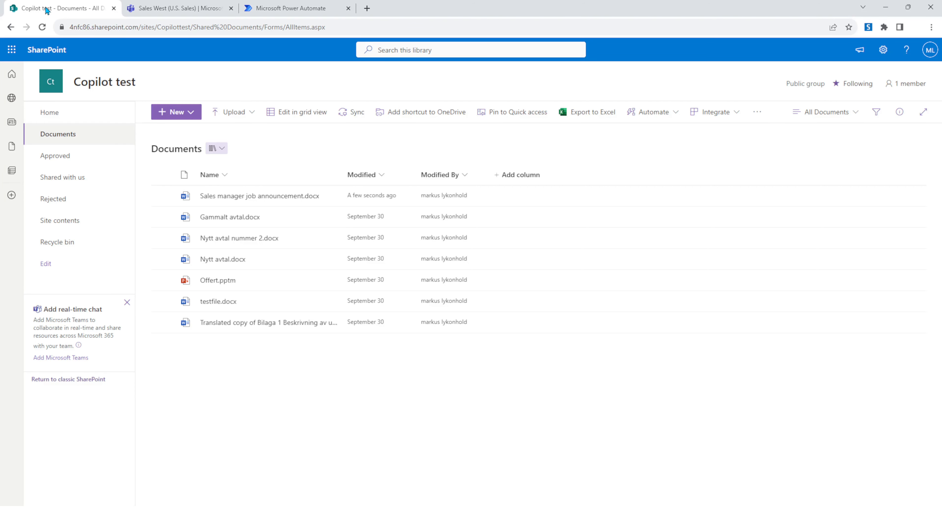
left_click(68, 165)
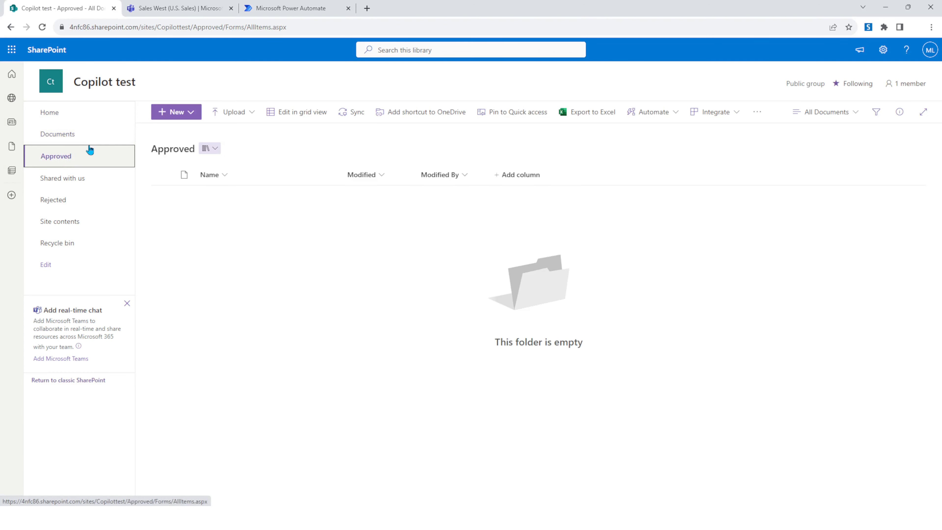
left_click(101, 203)
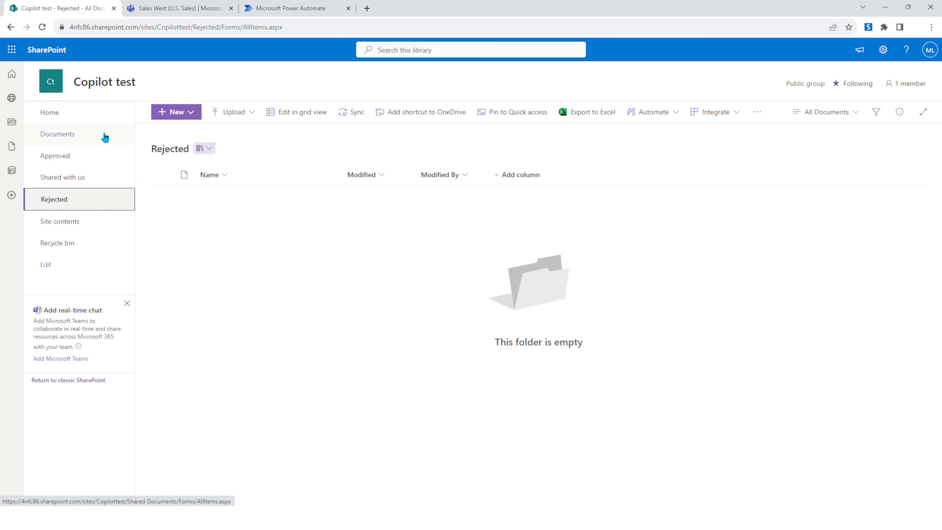
left_click(102, 112)
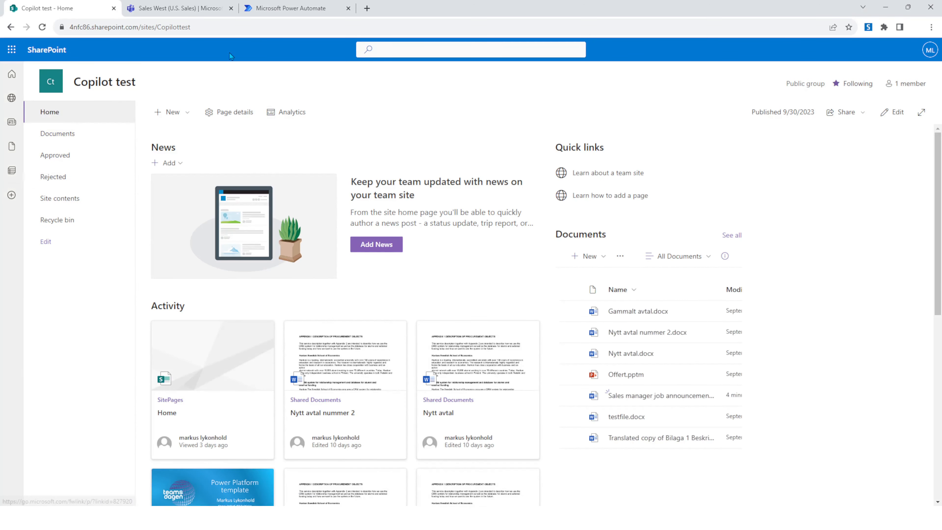
- Ask Copilot to add an approval request to the flow
left_click(260, 9)
left_click_drag(609, 271, 599, 256)
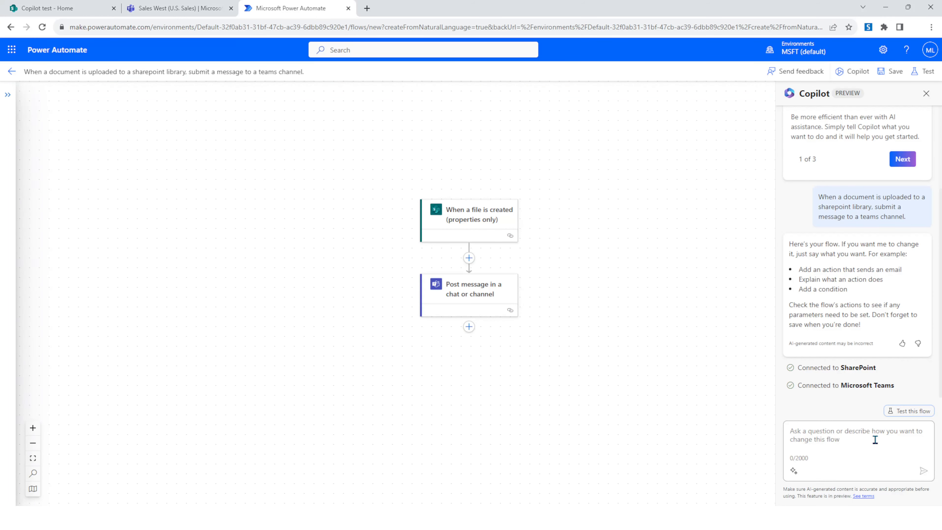
type("Add an approval request.")
key("Return")
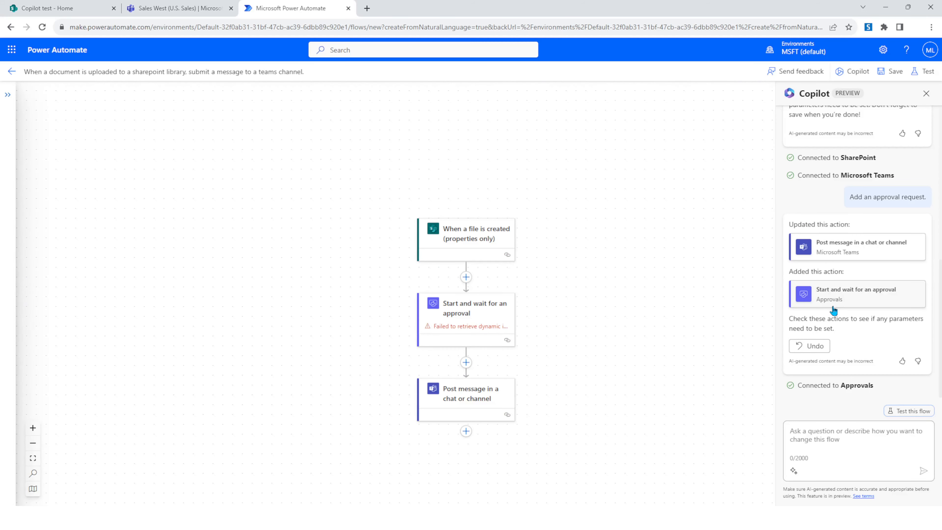
- Undo Copilot's approval edit and revert the flow to its previous state
left_click_drag(611, 307, 608, 268)
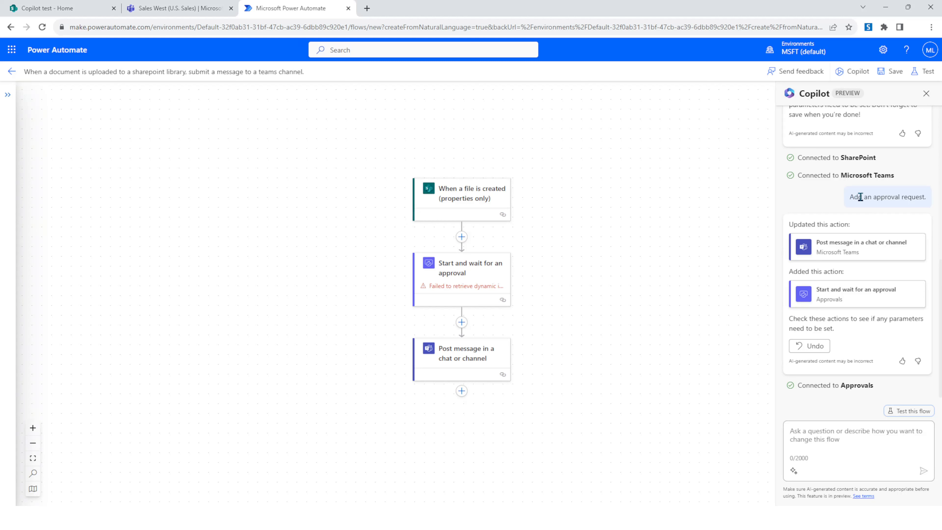
left_click(822, 355)
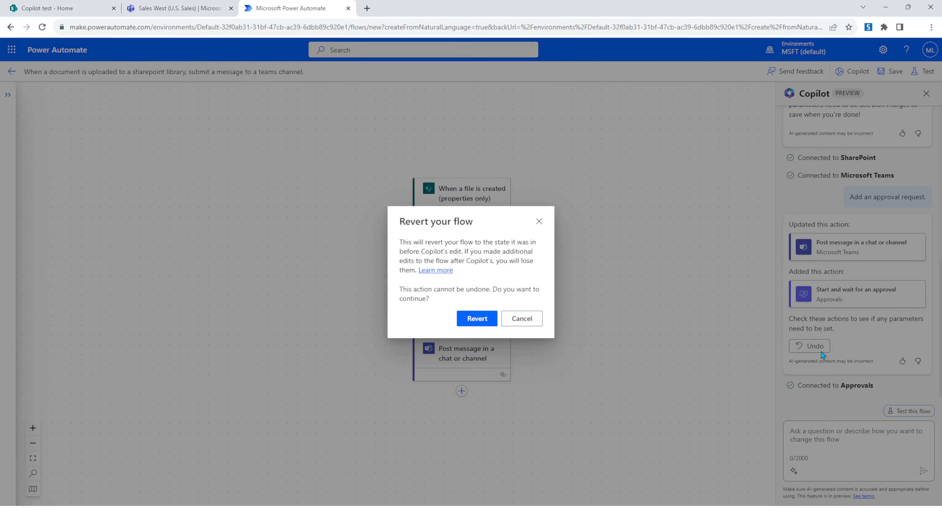
left_click(477, 318)
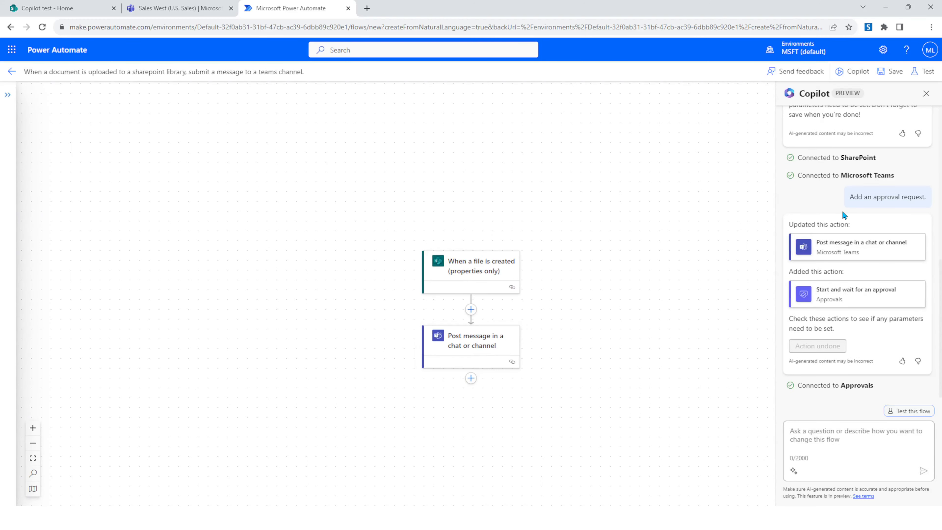
- Ask Copilot to add an approval request after posting a message to teams
triple_click(855, 200)
key("ctrl+c")
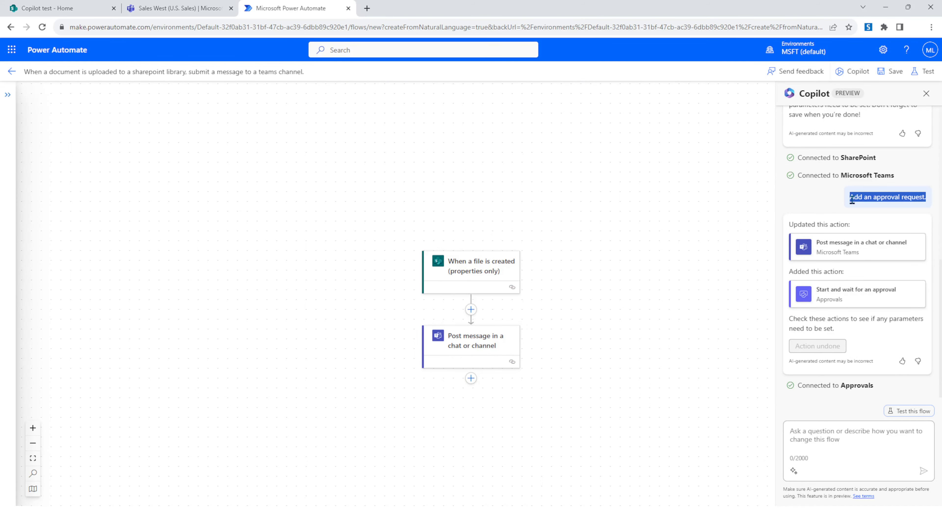
left_click(845, 426)
key("ctrl+v")
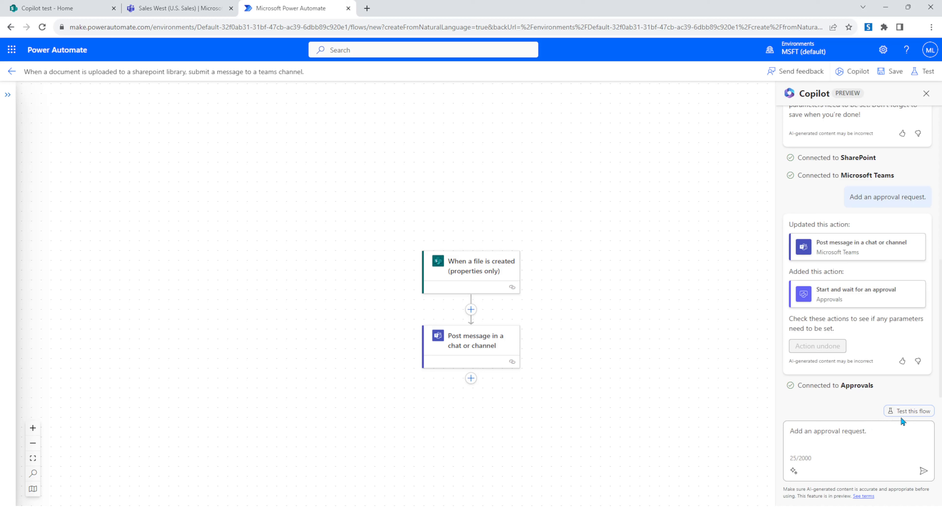
key("BackSpace")
key("BackSpace")
type("after posting a message to teams")
key("Return")
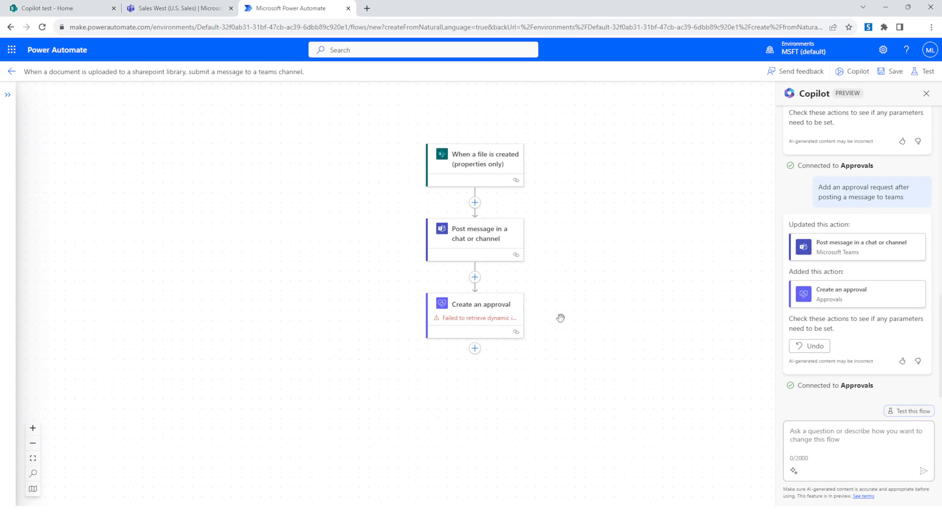
- Open the Create an approval action and set its Approval Type to Approve/Reject - First to respond
left_click(476, 310)
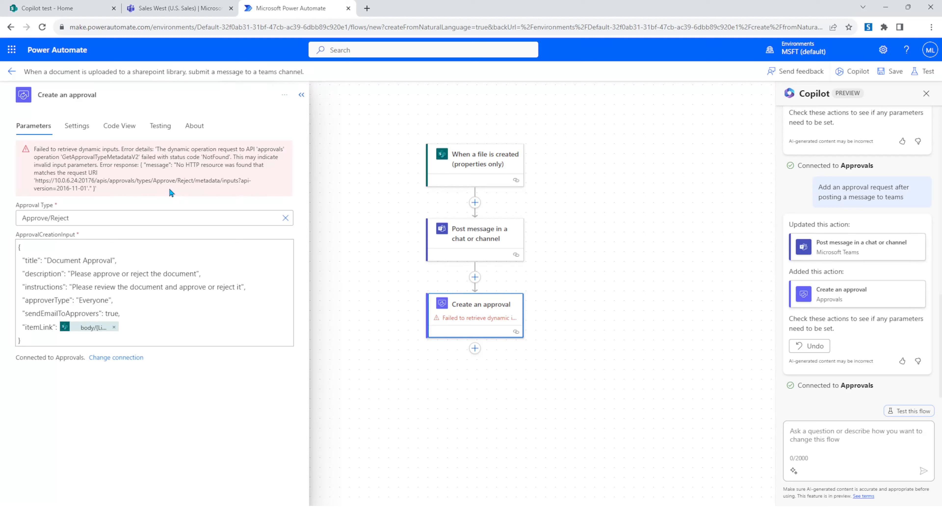
left_click(286, 219)
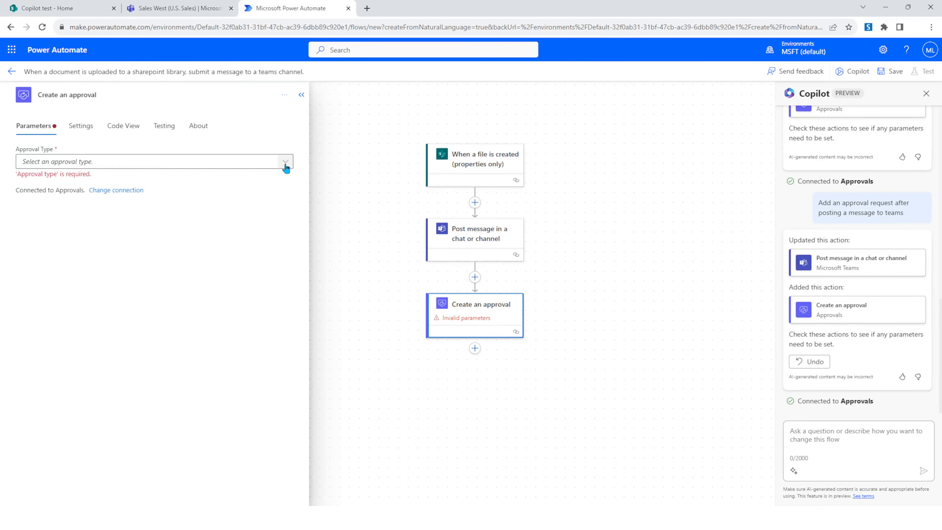
left_click(290, 164)
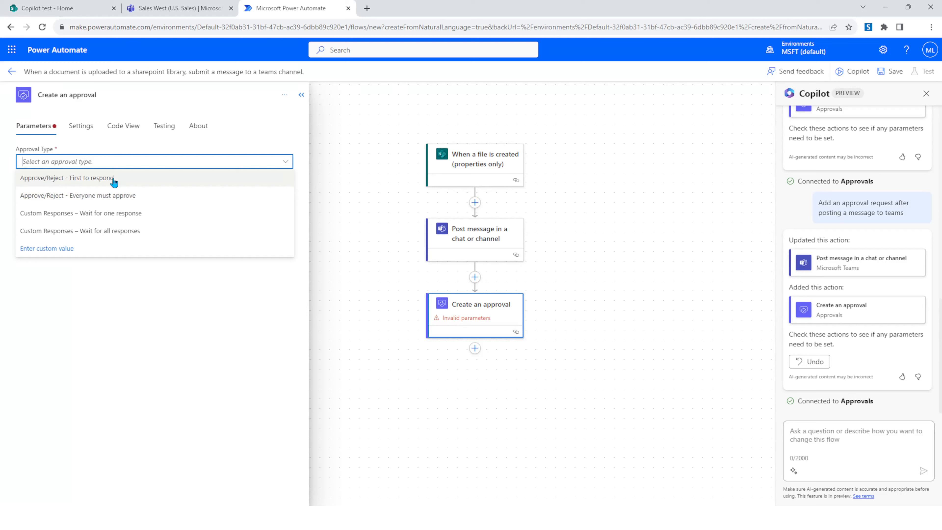
left_click(46, 180)
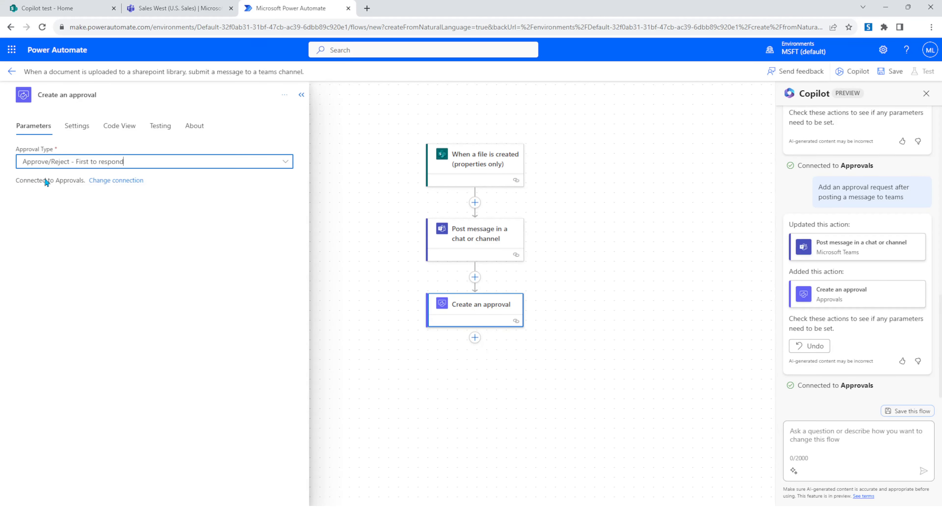